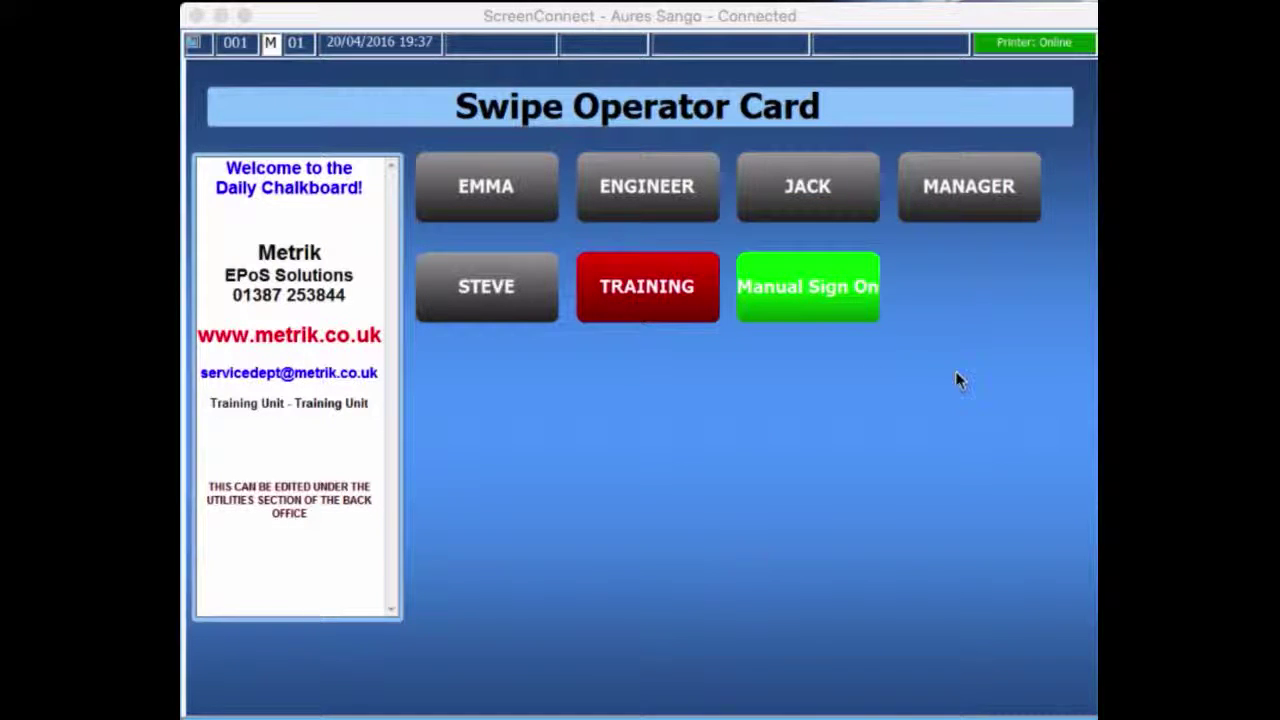
Step: Sign on as MANAGER from the Swipe Operator Card screen
{"action": "left_click", "coordinate": [980, 205]}
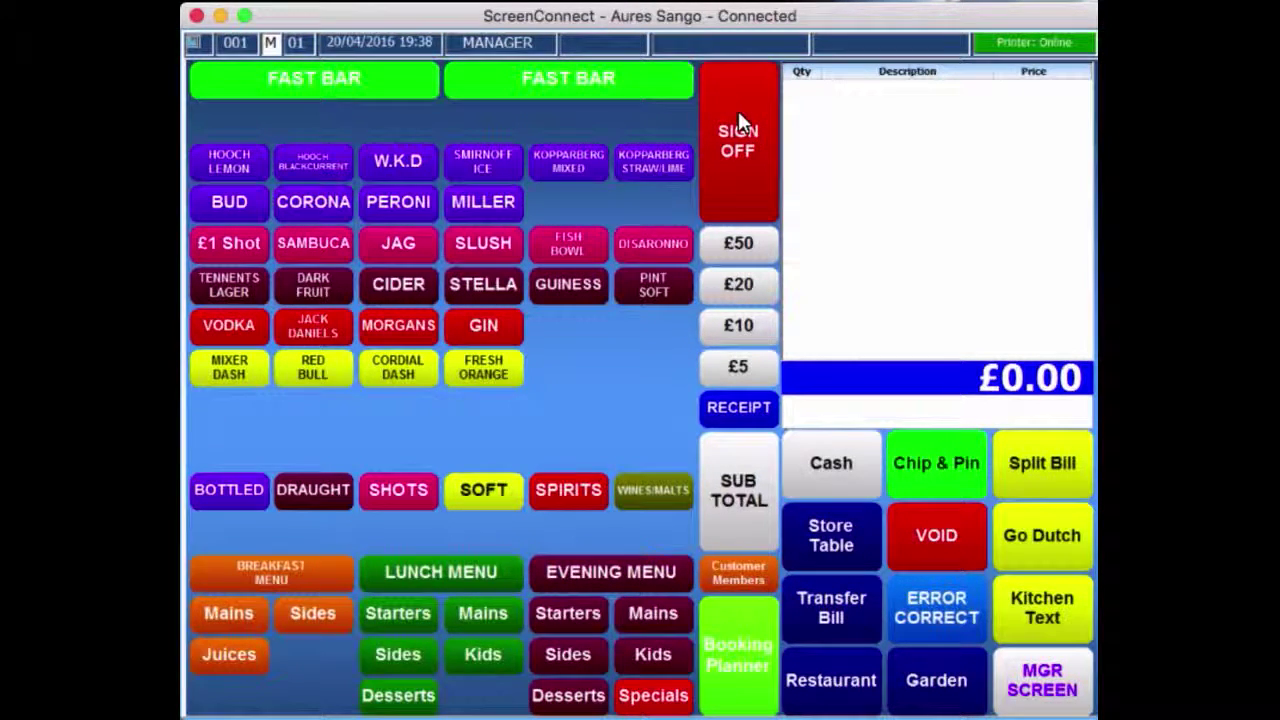
Step: Copy the blue RECEIPT button and paste it into empty slot Button 64
{"action": "left_click", "coordinate": [225, 163]}
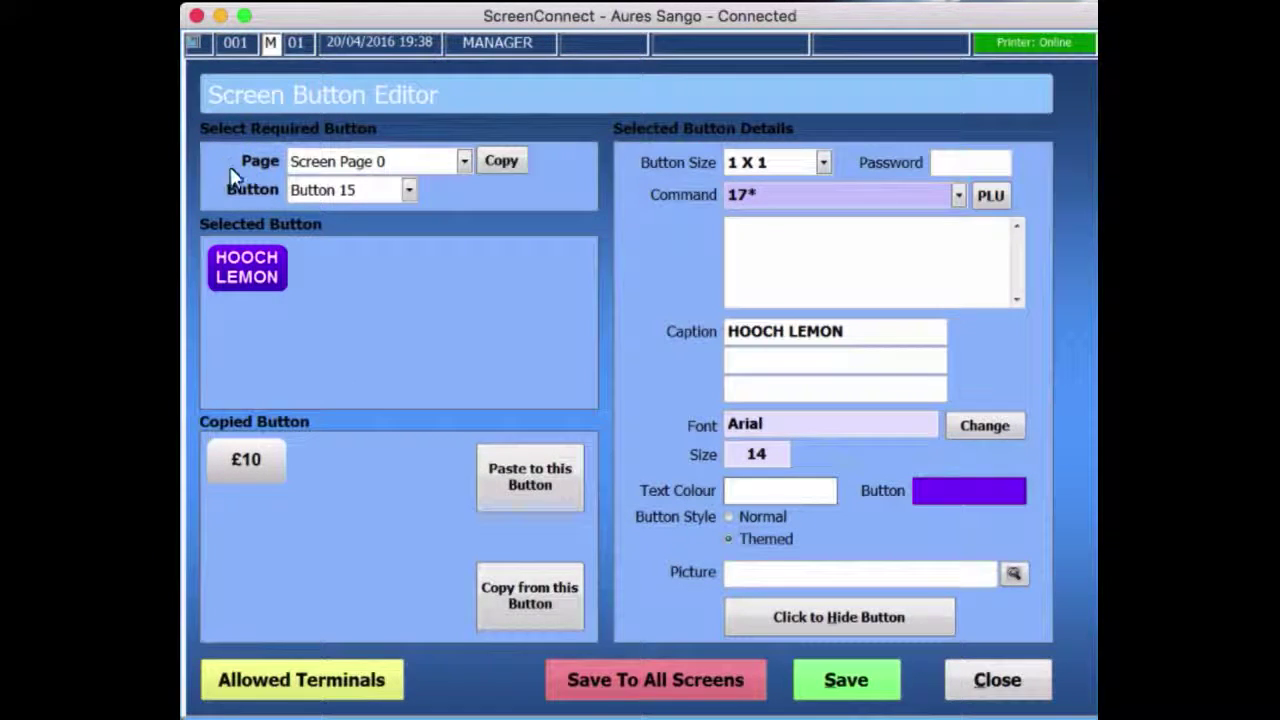
{"action": "left_click", "coordinate": [962, 679]}
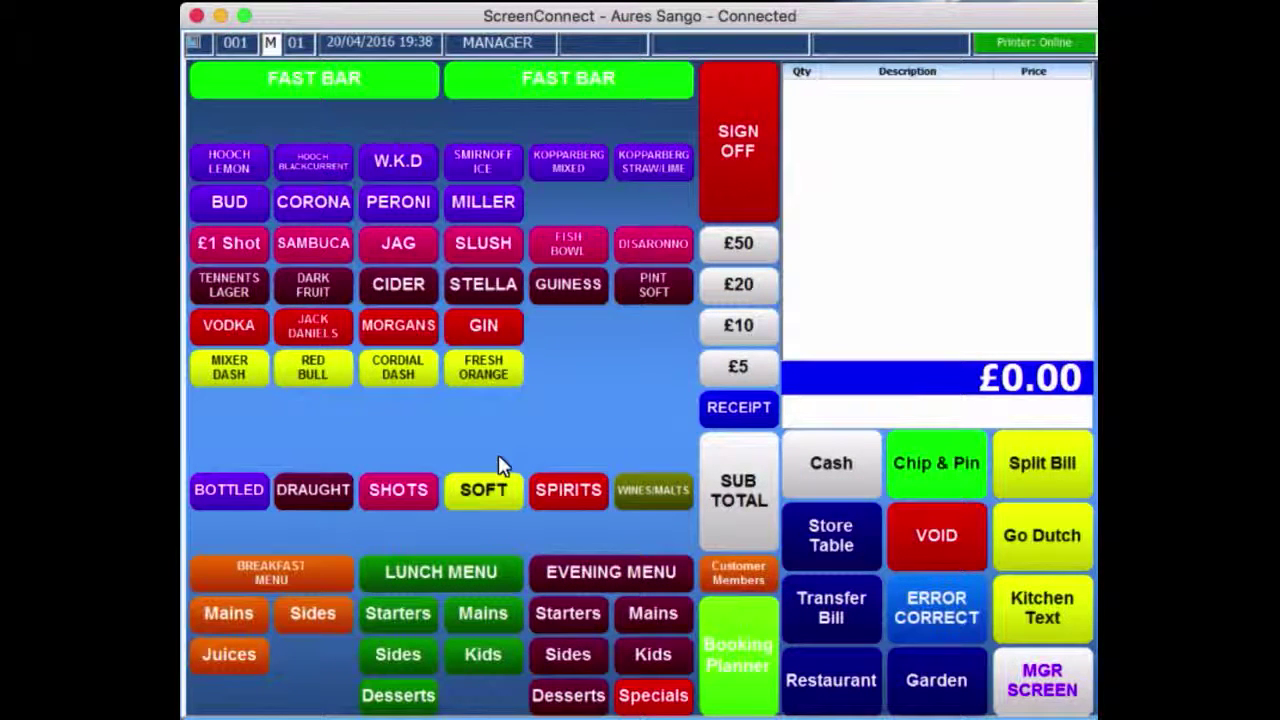
{"action": "left_click", "coordinate": [727, 412]}
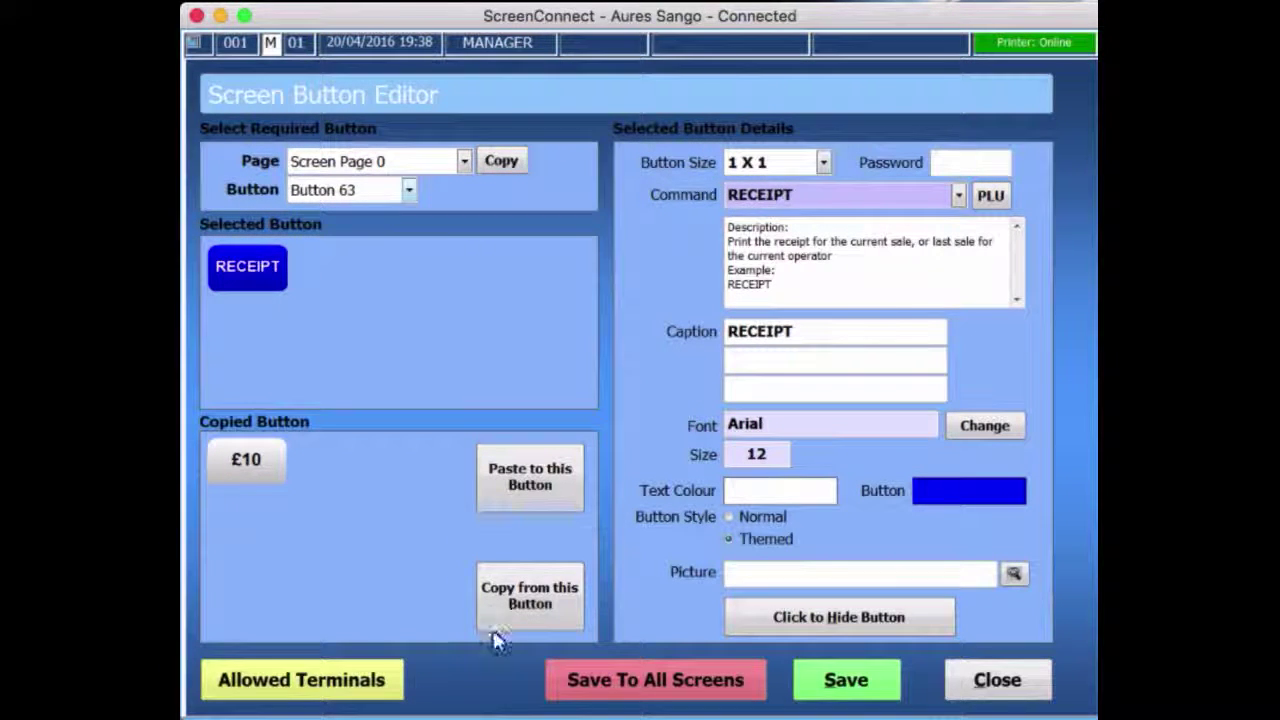
{"action": "left_click", "coordinate": [530, 595]}
{"action": "left_click", "coordinate": [409, 190]}
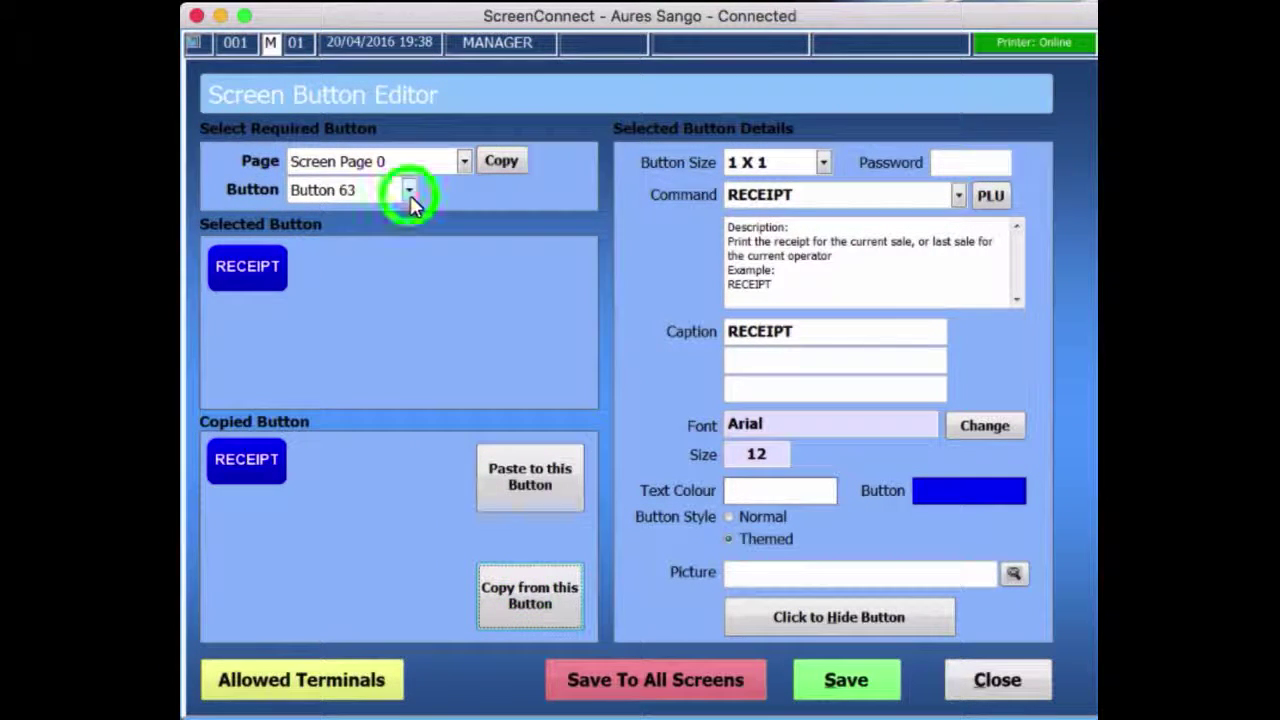
{"action": "left_click", "coordinate": [363, 240]}
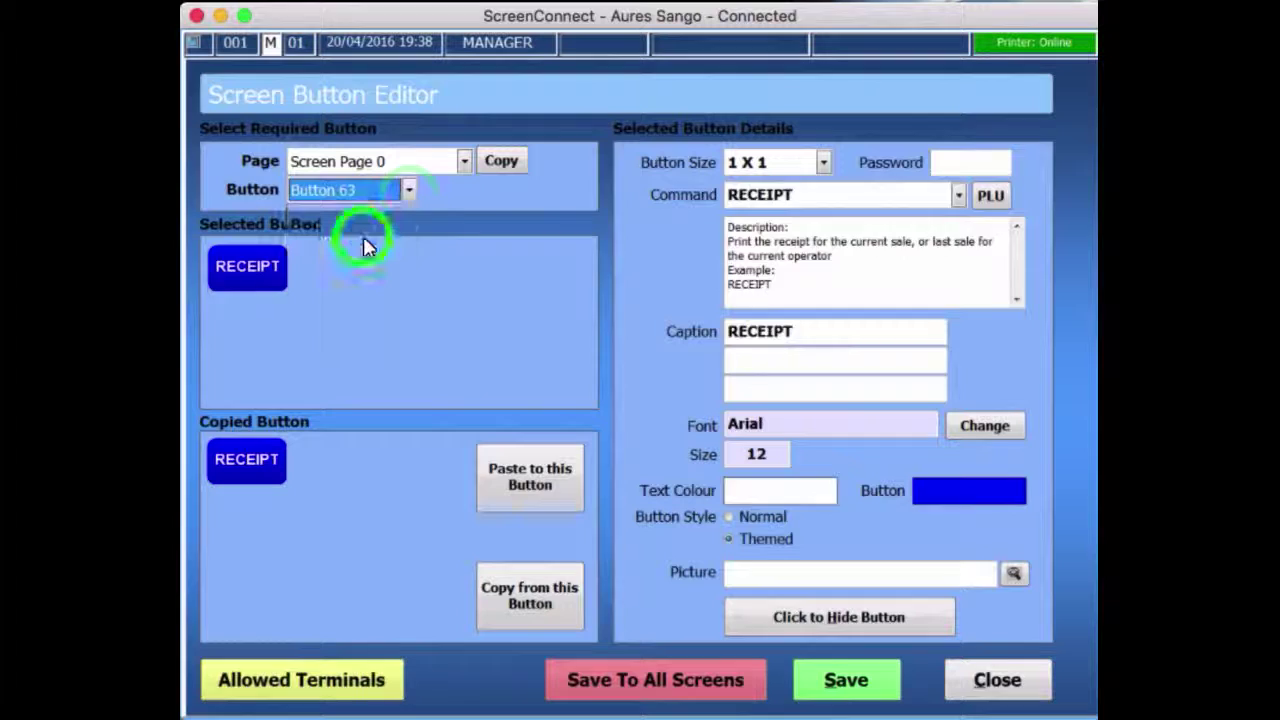
{"action": "left_click", "coordinate": [516, 480]}
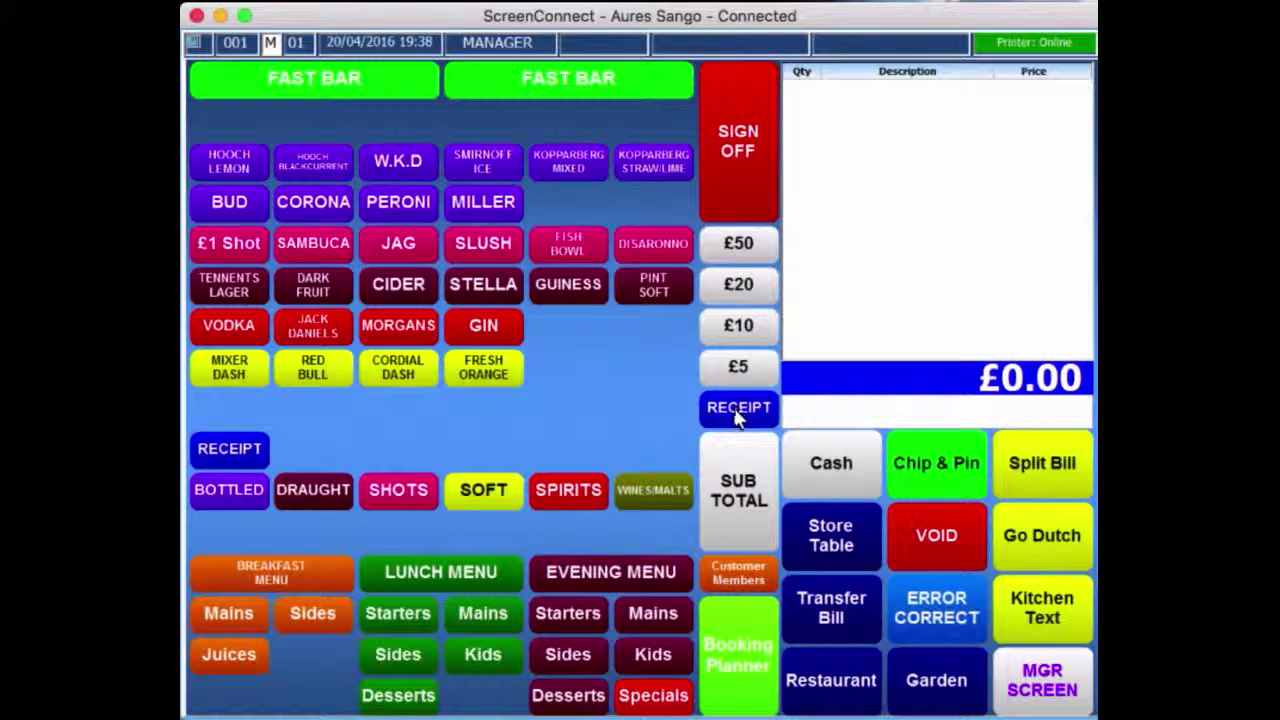
Step: Check the pasted RECEIPT copy's settings, then switch to the MGR SCREEN page
{"action": "left_click", "coordinate": [229, 449]}
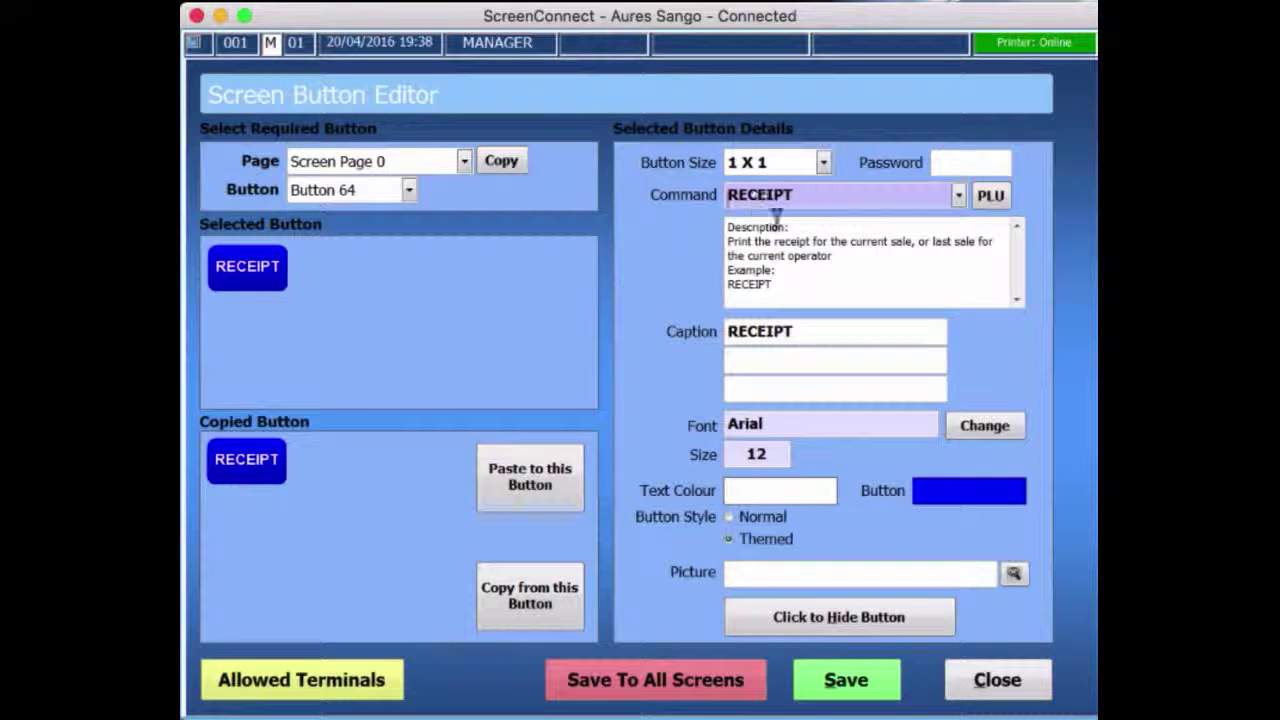
{"action": "left_click", "coordinate": [985, 682]}
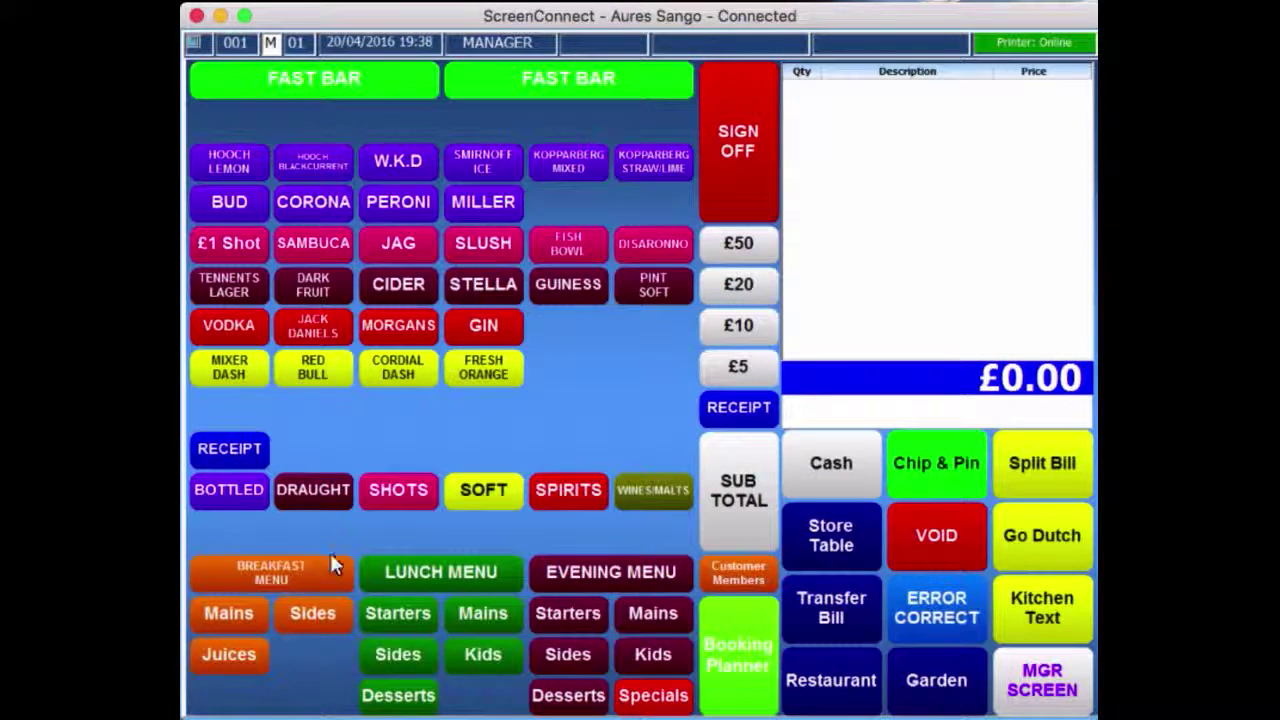
{"action": "left_click", "coordinate": [210, 450]}
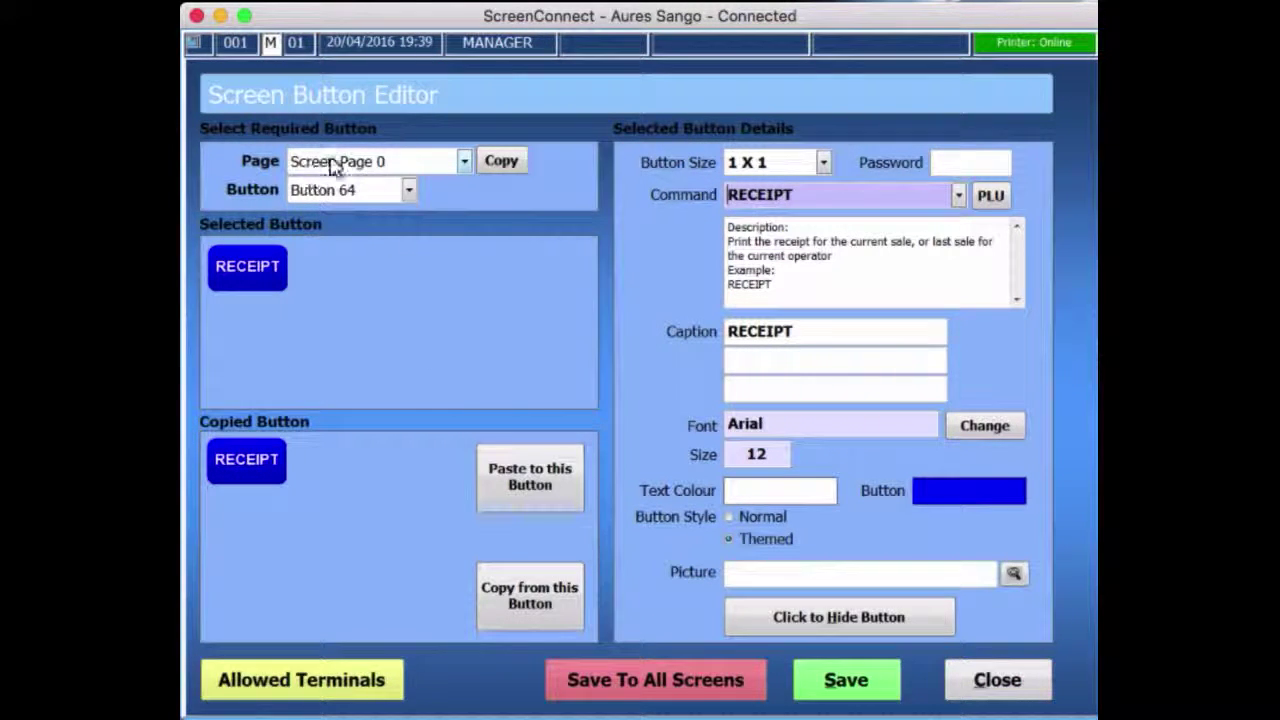
{"action": "left_click", "coordinate": [1008, 688]}
{"action": "left_click", "coordinate": [817, 409]}
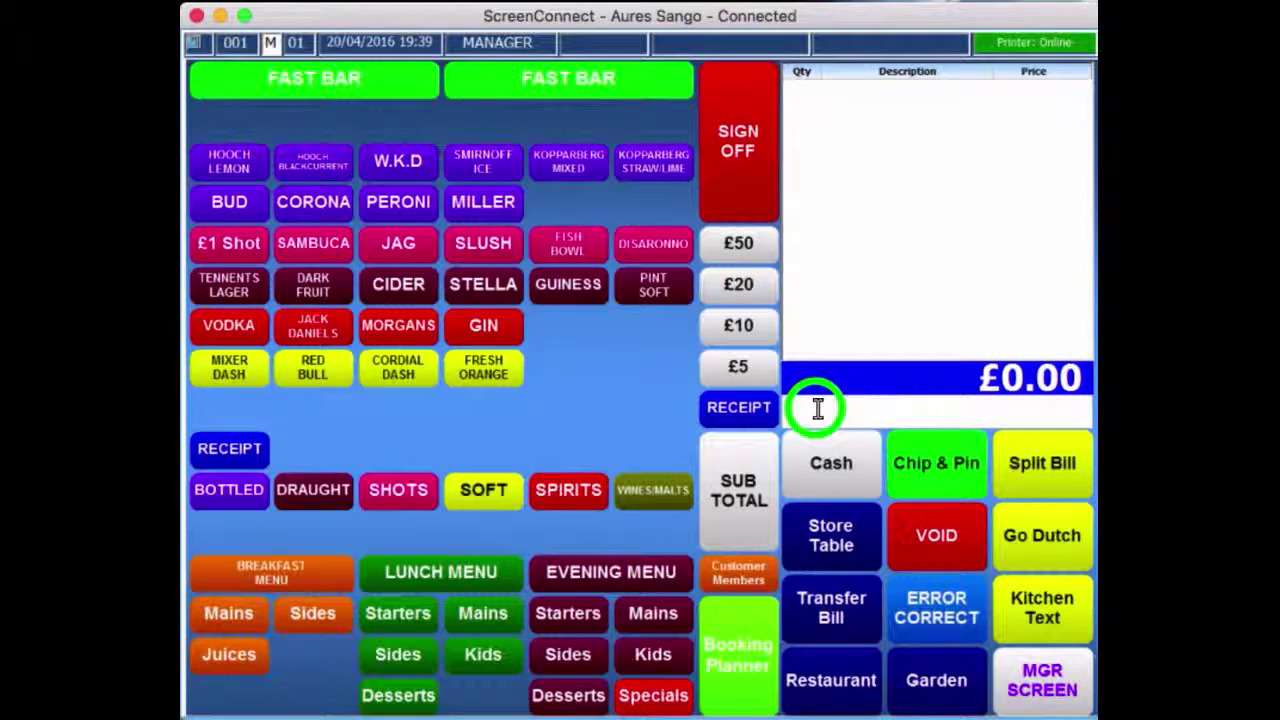
{"action": "left_click", "coordinate": [1050, 666]}
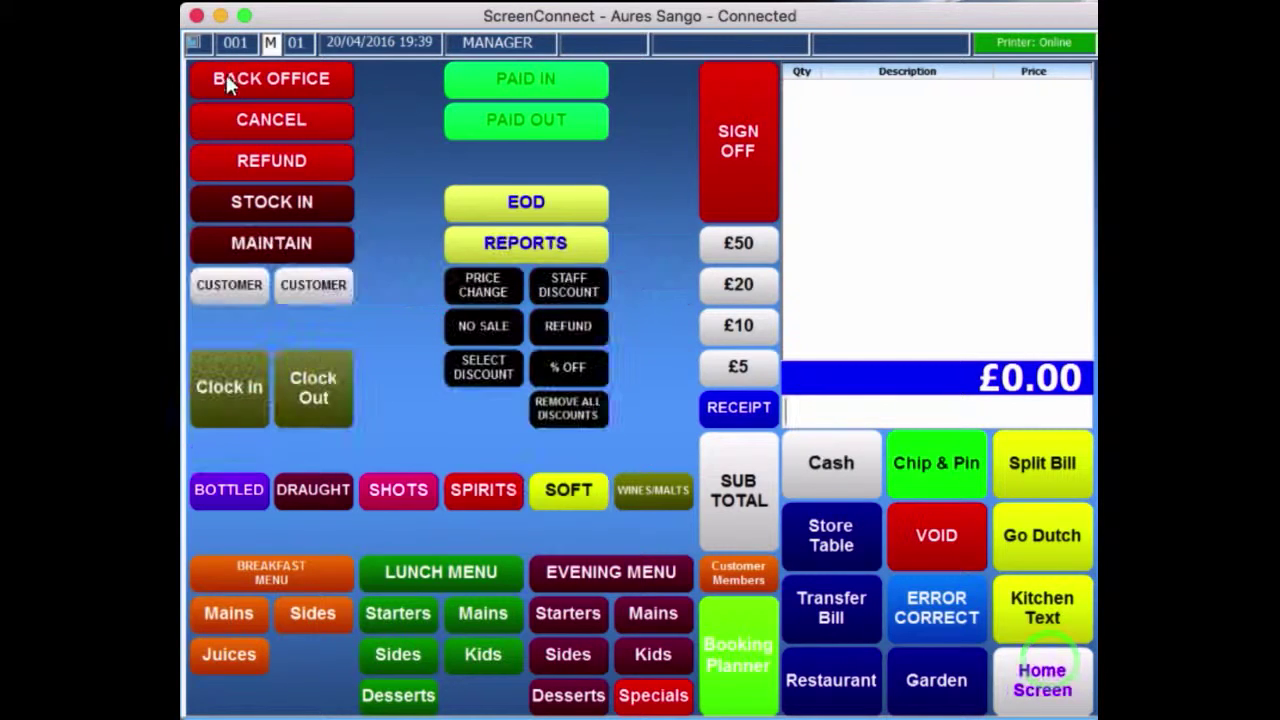
Step: Go through Back Office, Main Menu, Utilities, System Menu and Screens to Screen Designer
{"action": "left_click", "coordinate": [230, 77]}
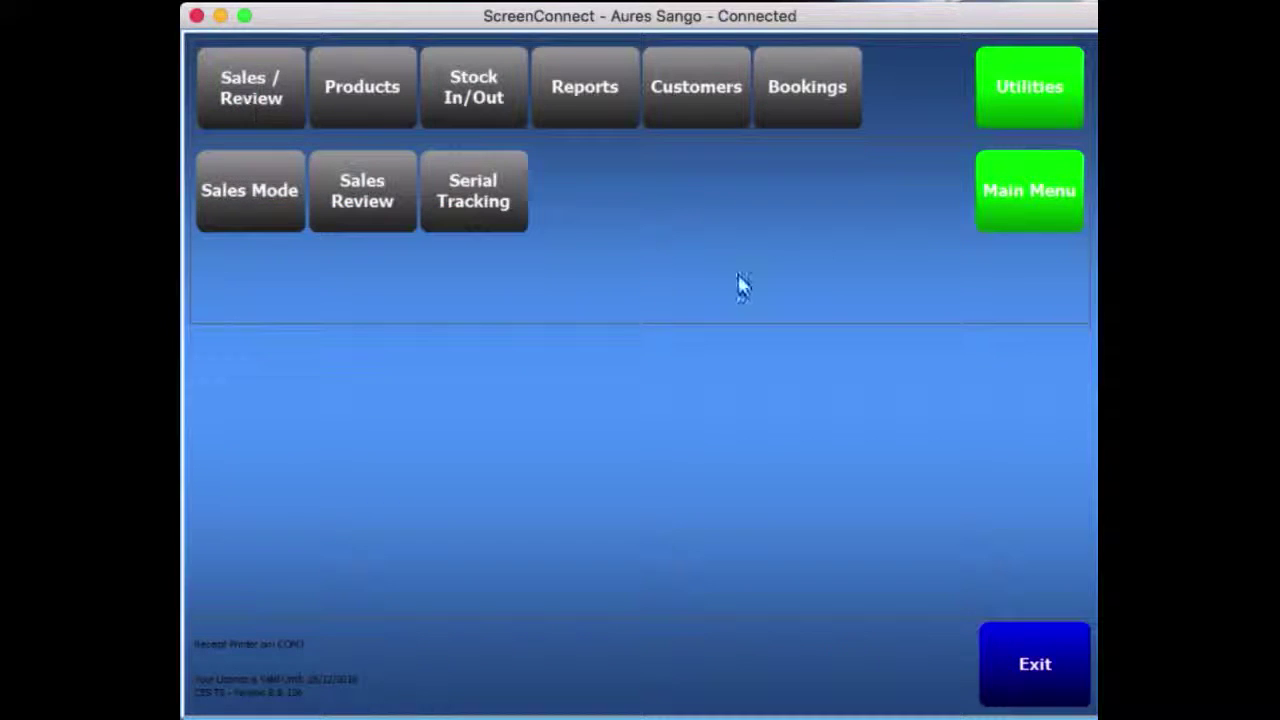
{"action": "left_click", "coordinate": [1017, 200]}
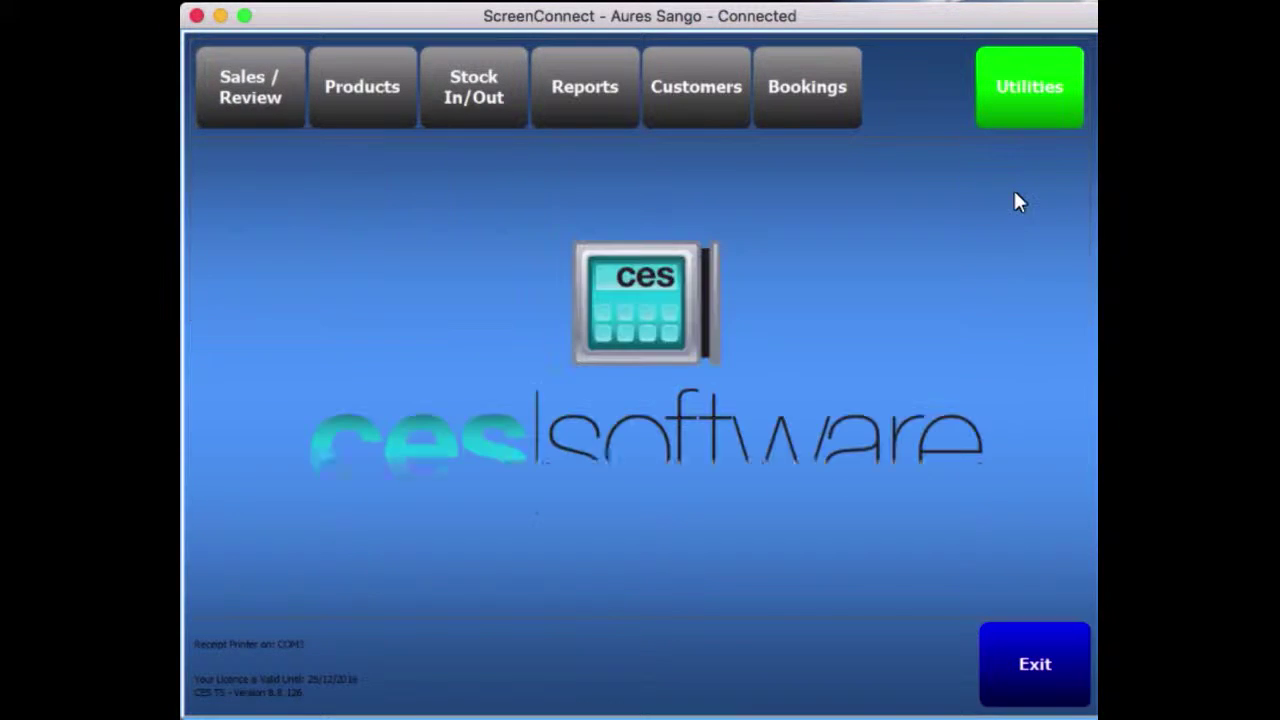
{"action": "left_click", "coordinate": [1029, 82]}
{"action": "left_click", "coordinate": [920, 195]}
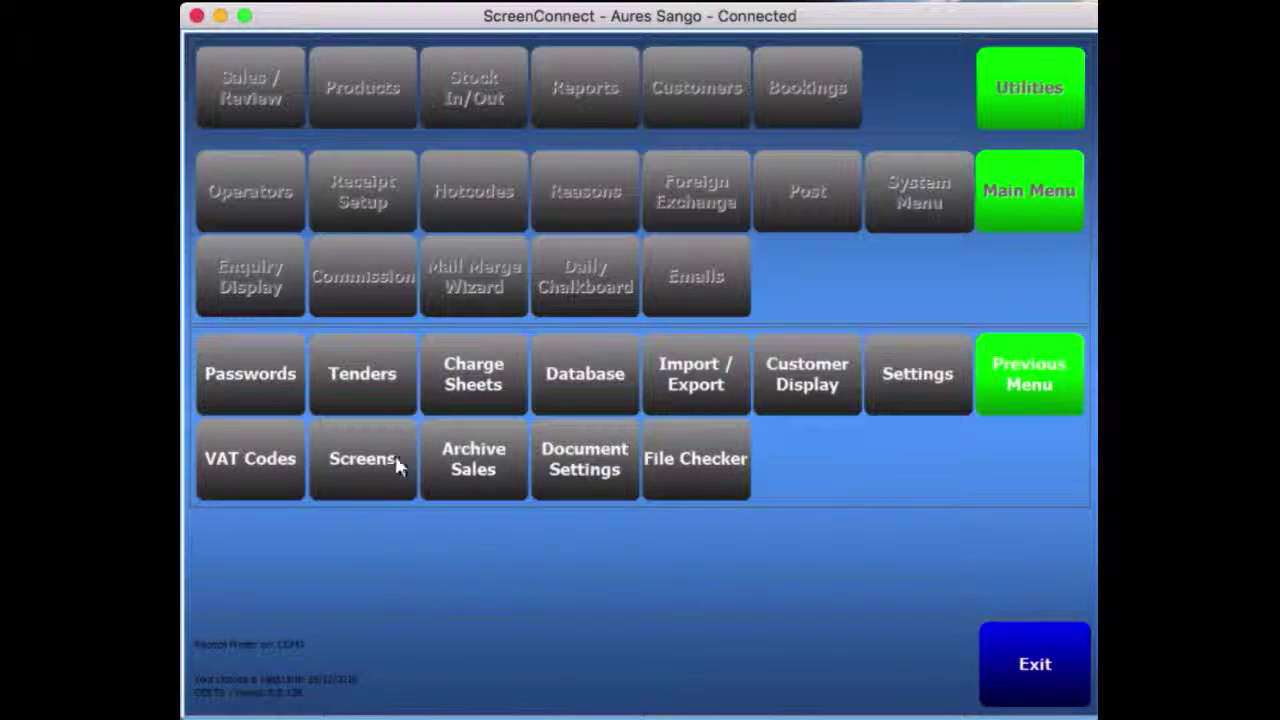
{"action": "left_click", "coordinate": [364, 458]}
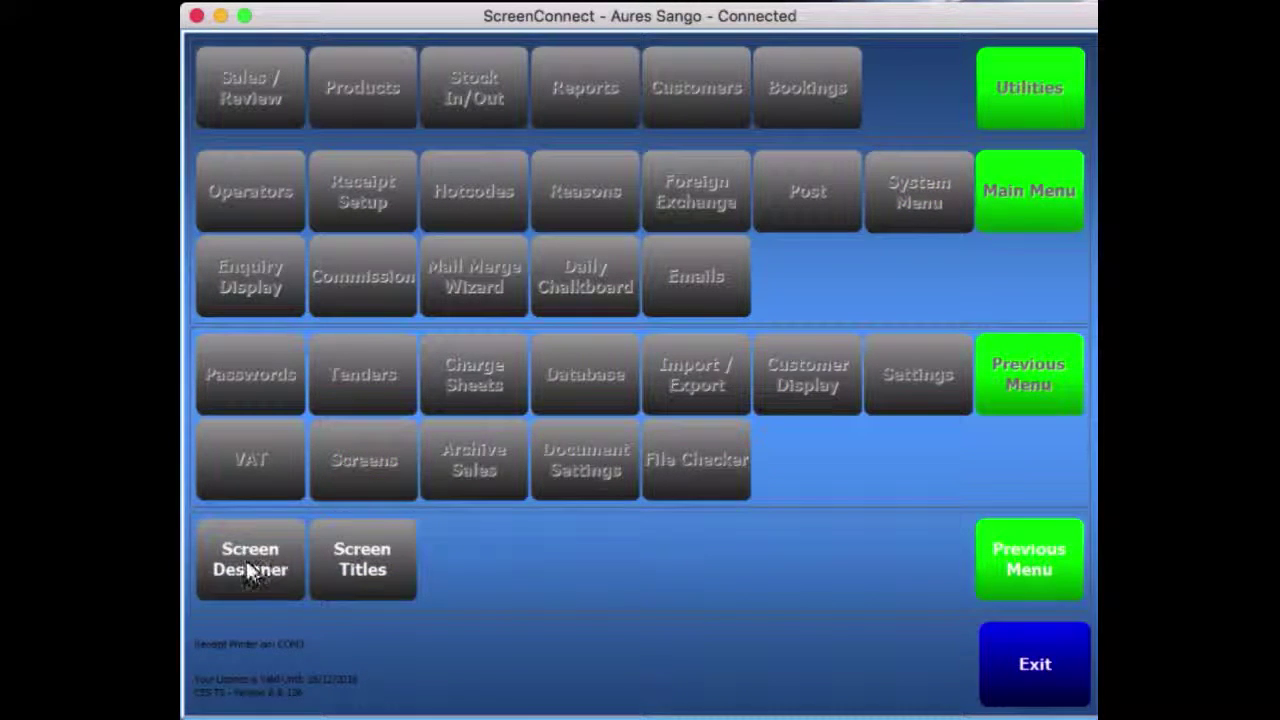
{"action": "left_click", "coordinate": [245, 561]}
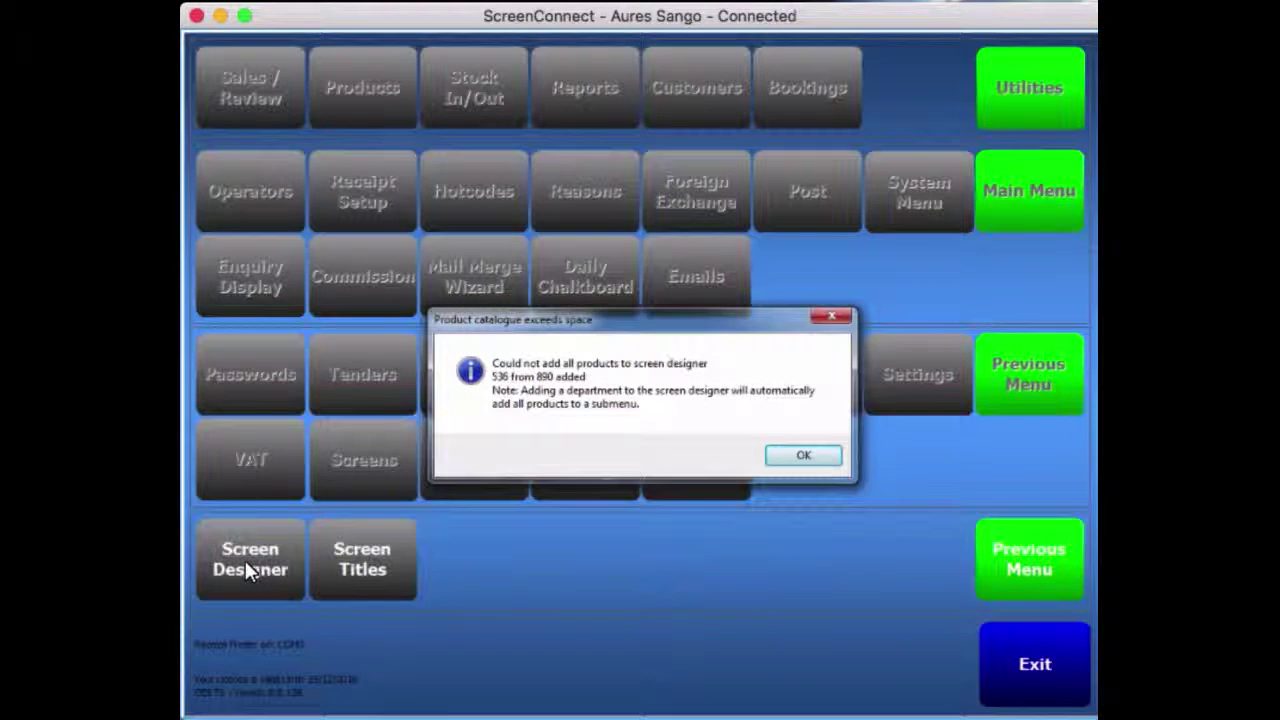
Step: Acknowledge the 'Product catalogue exceeds space' warning to view Screen Page 0
{"action": "left_click", "coordinate": [802, 456]}
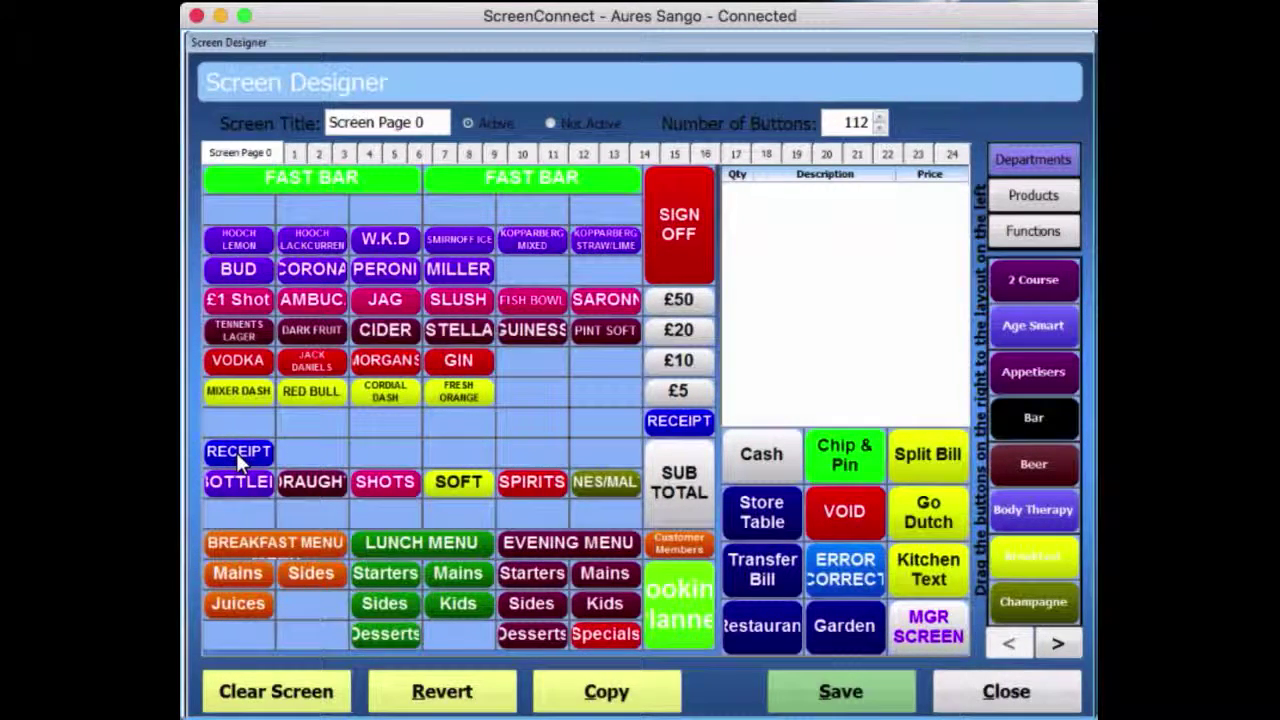
Step: Drag the copied RECEIPT button next to the original and open it for editing
{"action": "left_click_drag", "start_coordinate": [236, 452], "coordinate": [531, 427]}
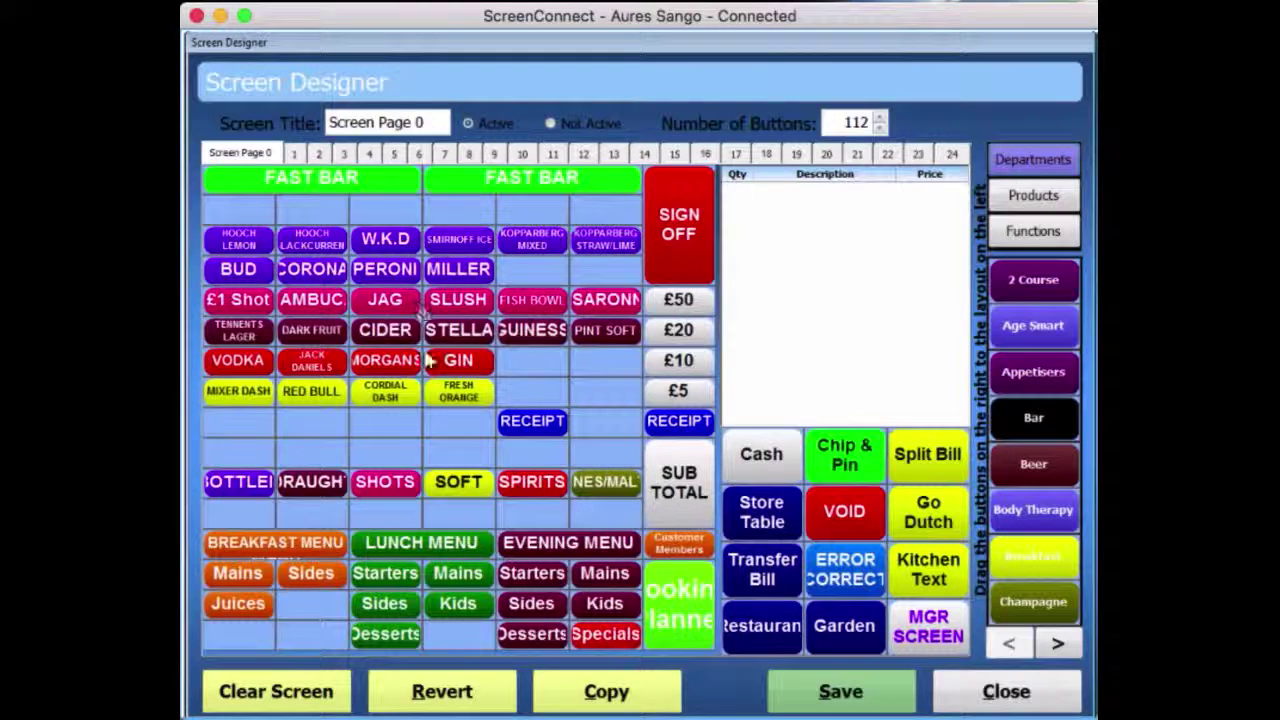
{"action": "right_click", "coordinate": [526, 421]}
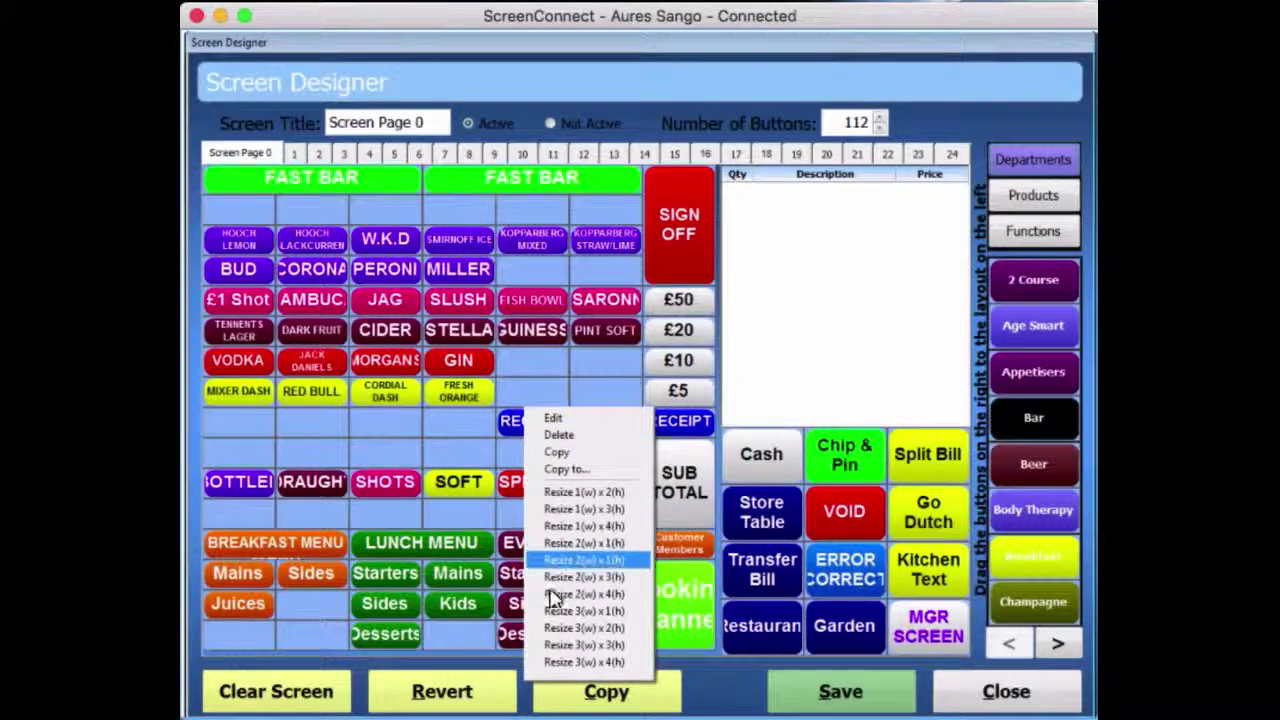
{"action": "left_click", "coordinate": [565, 421]}
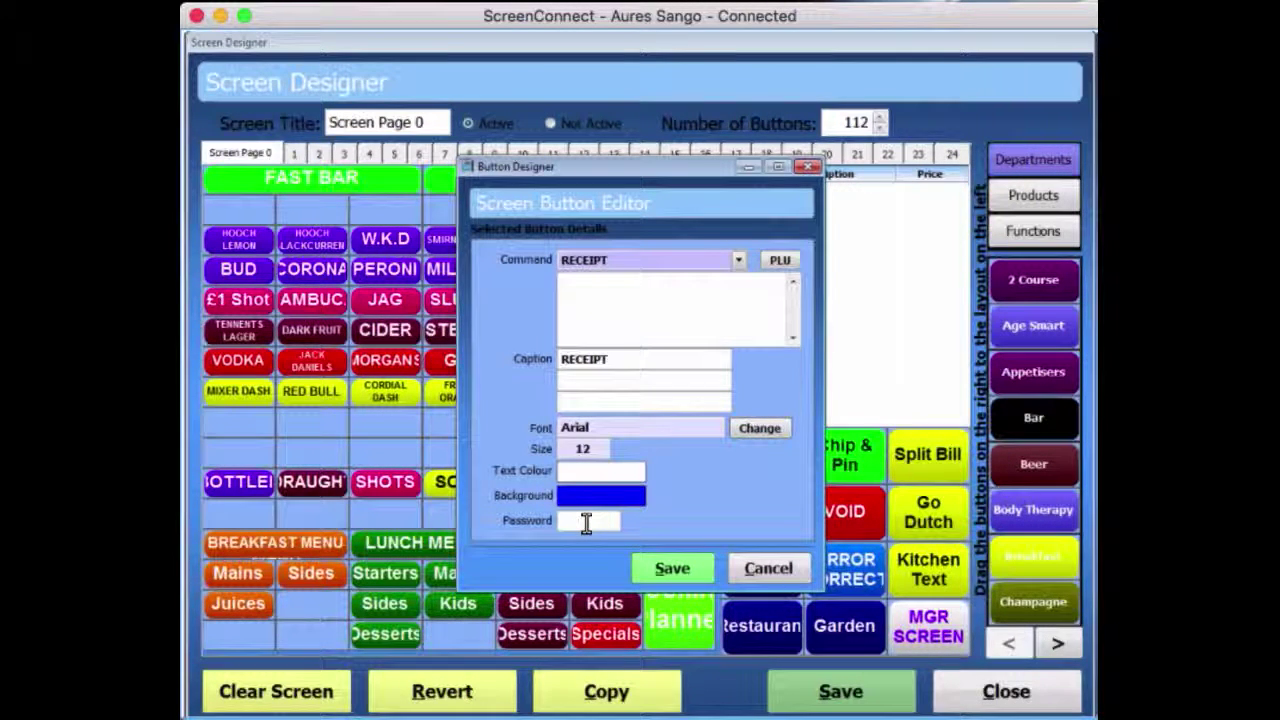
Step: Search for steak, assign PLU 2031 Sirloin Steak, and use its description as the caption
{"action": "left_click", "coordinate": [780, 262]}
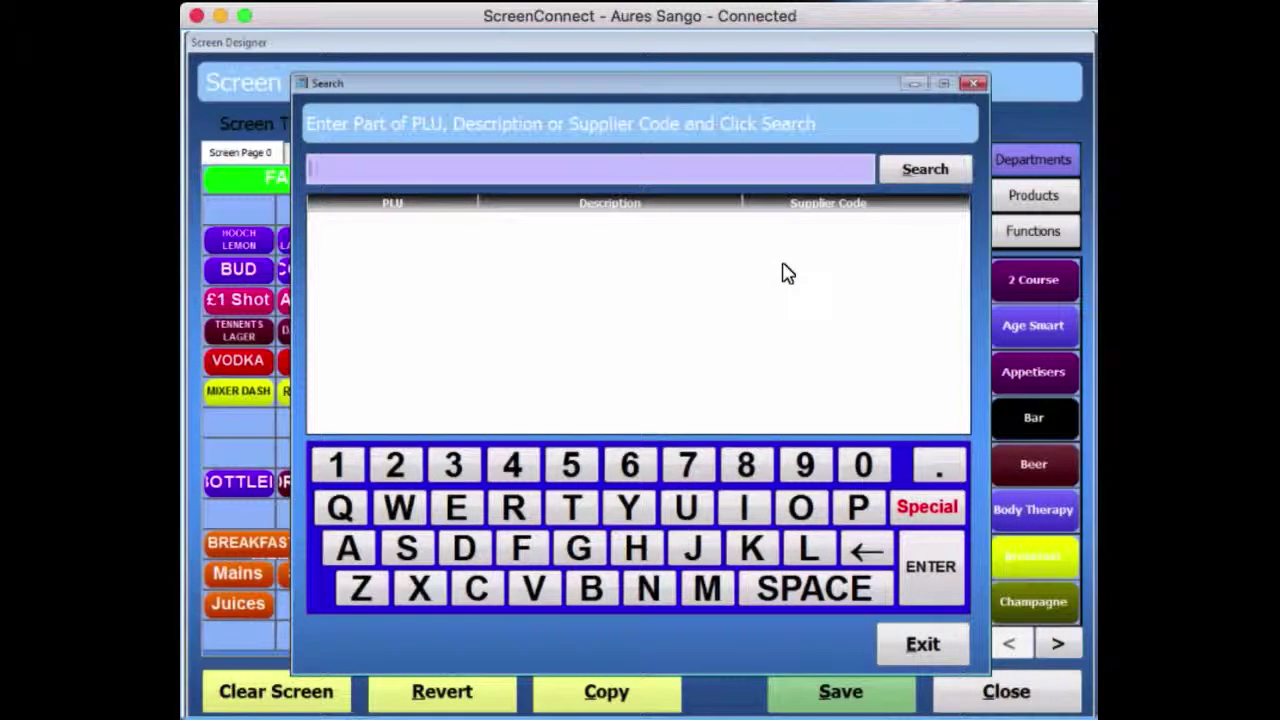
{"action": "type", "text": "k"}
{"action": "key", "text": "Return"}
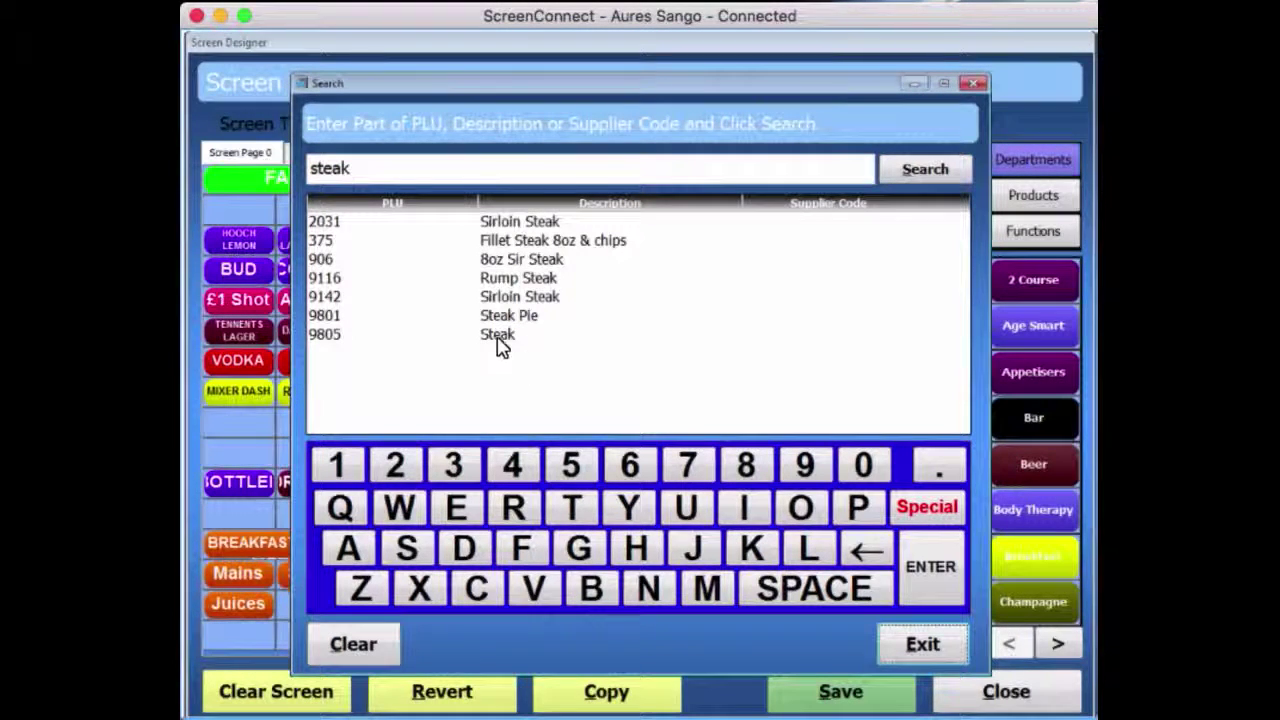
{"action": "left_click", "coordinate": [510, 222]}
{"action": "left_click", "coordinate": [806, 646]}
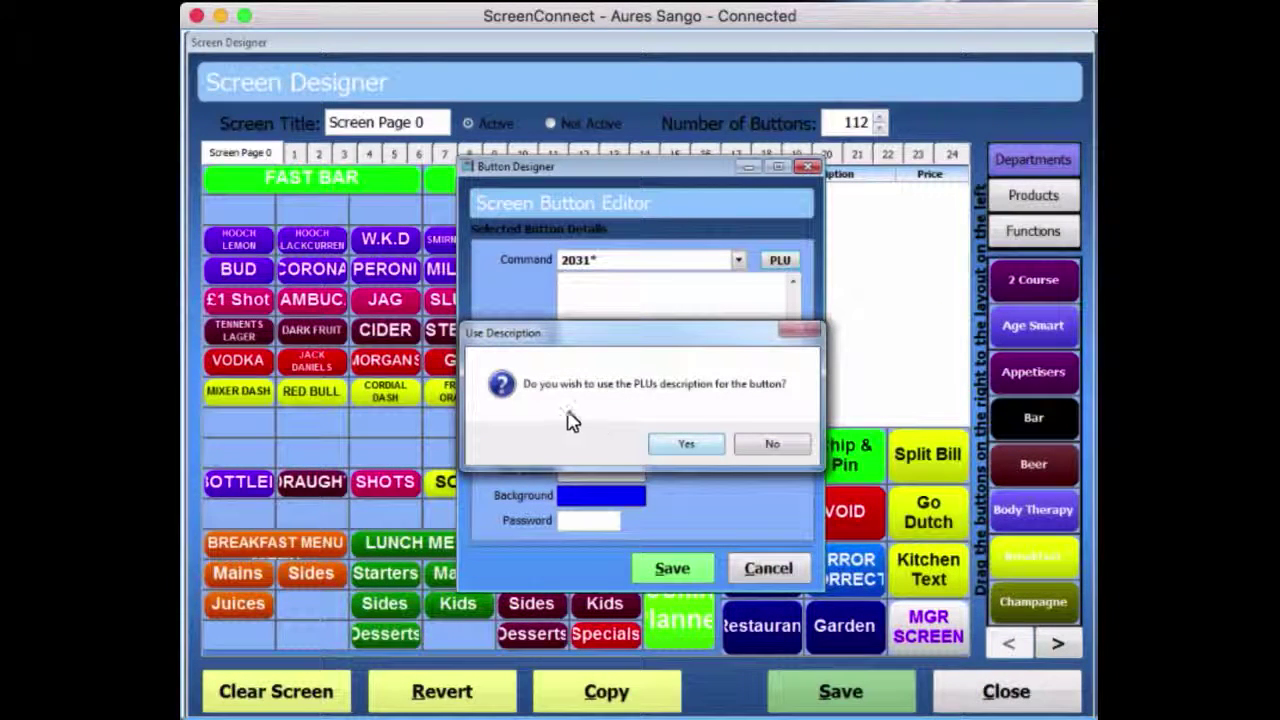
{"action": "left_click", "coordinate": [686, 445]}
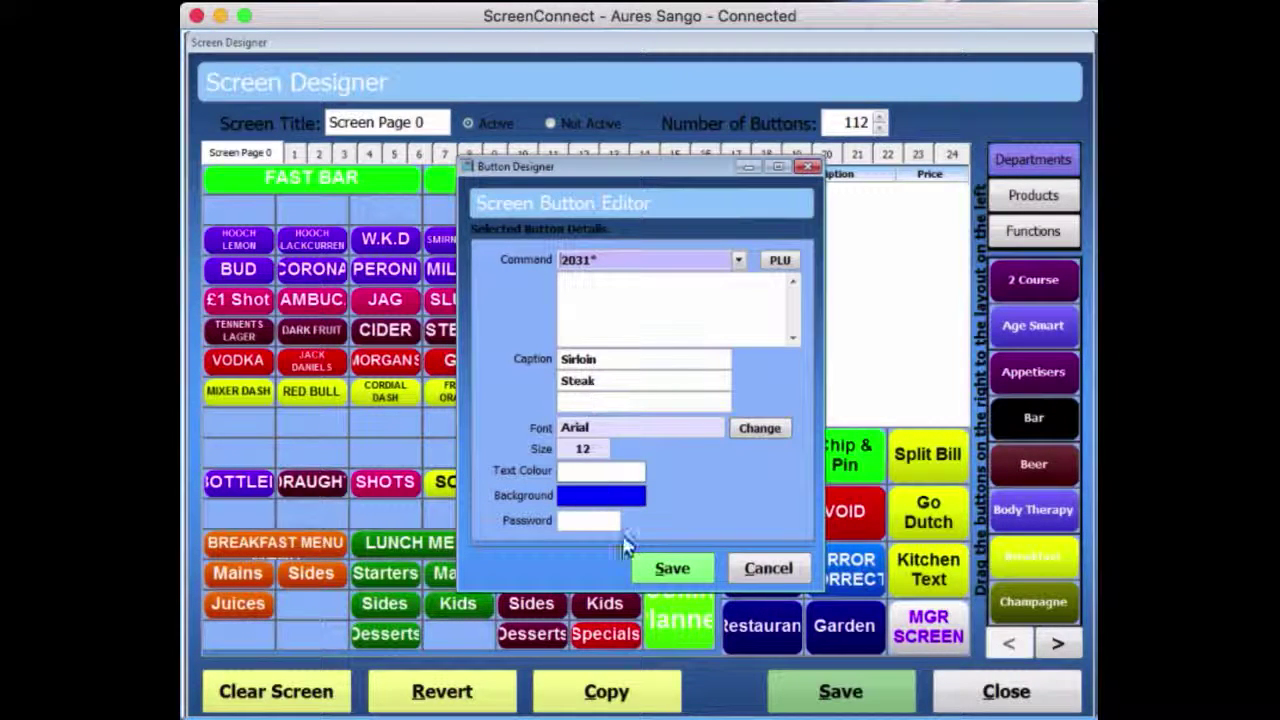
Step: Give the Sirloin Steak button a red background and black text, then save it
{"action": "left_click", "coordinate": [597, 495]}
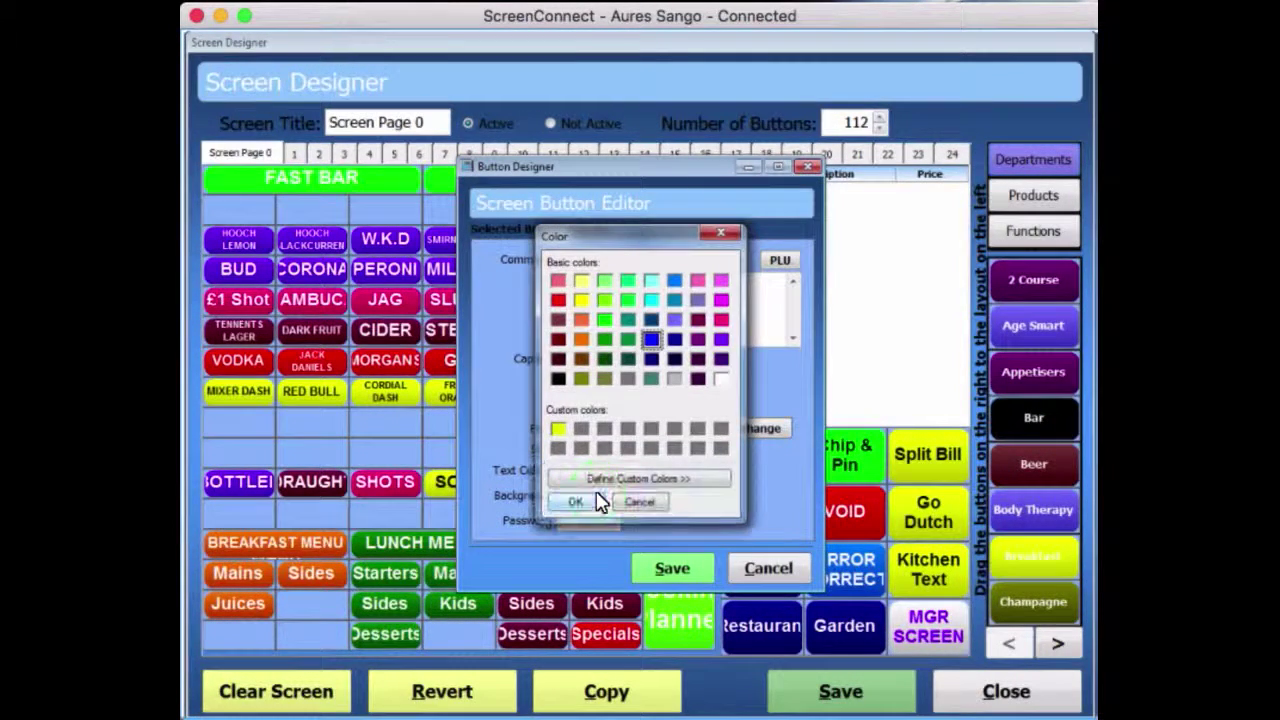
{"action": "left_click", "coordinate": [558, 300]}
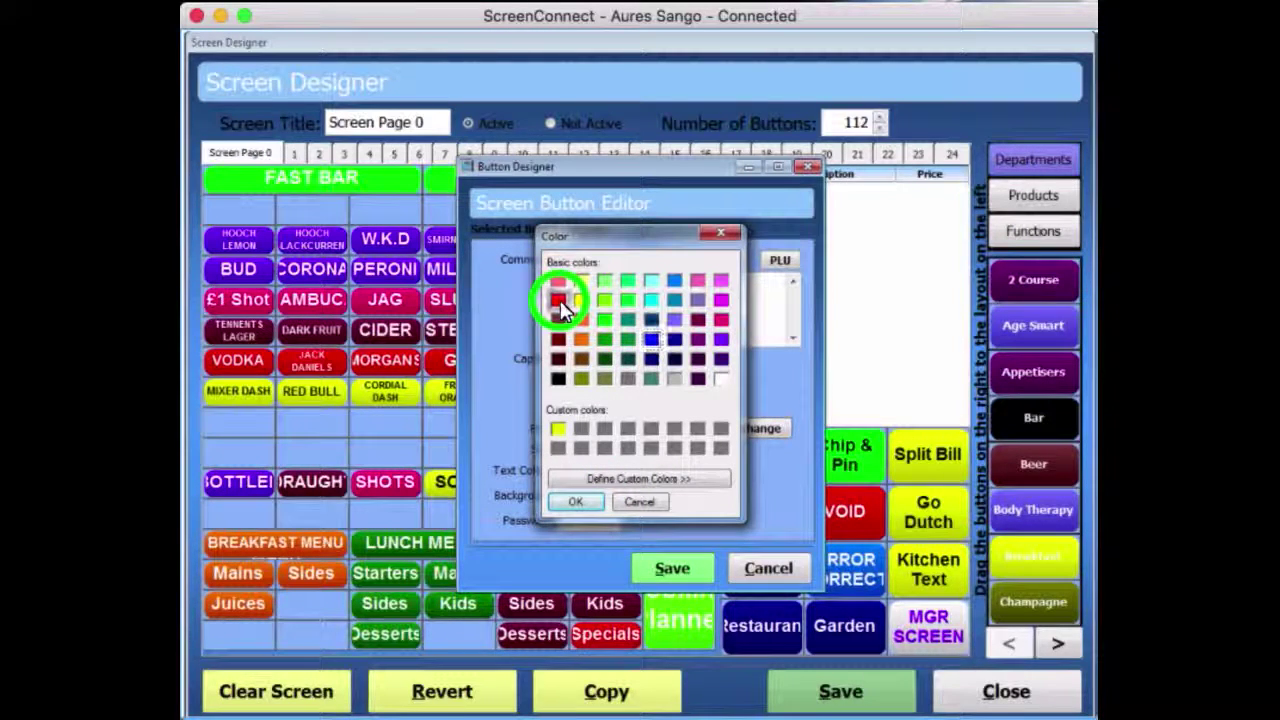
{"action": "left_click", "coordinate": [576, 502]}
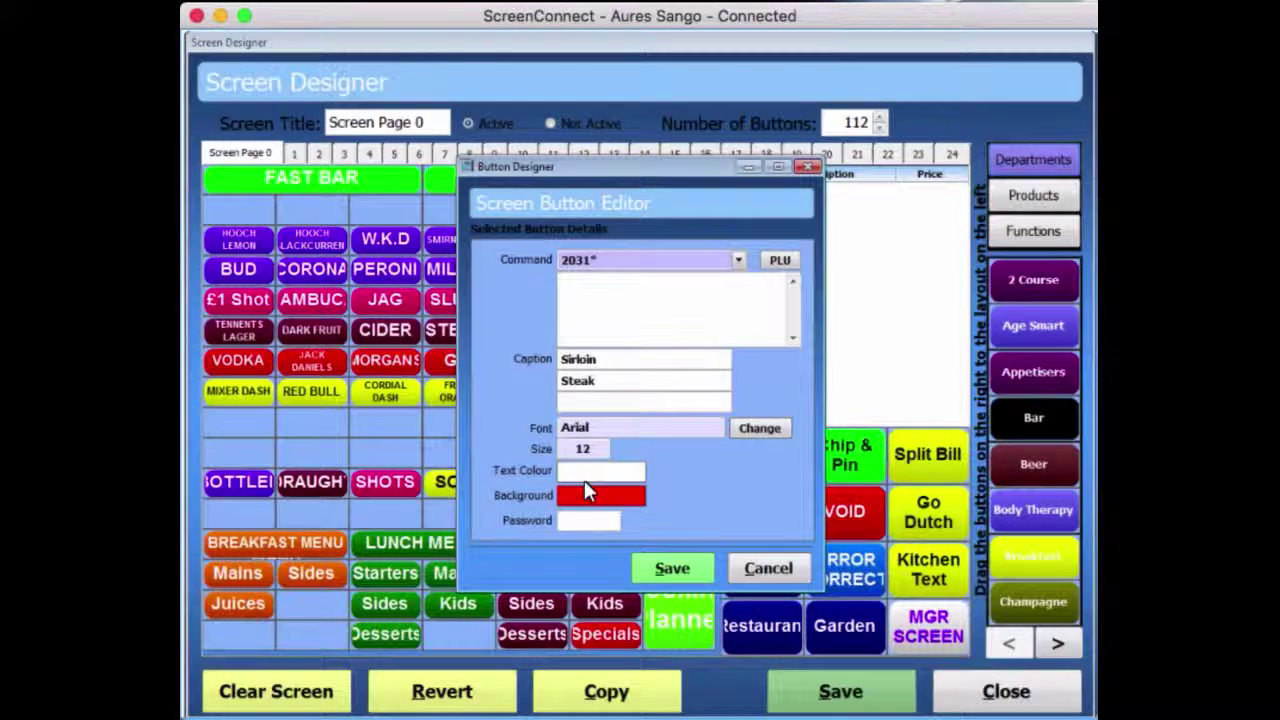
{"action": "left_click", "coordinate": [585, 470]}
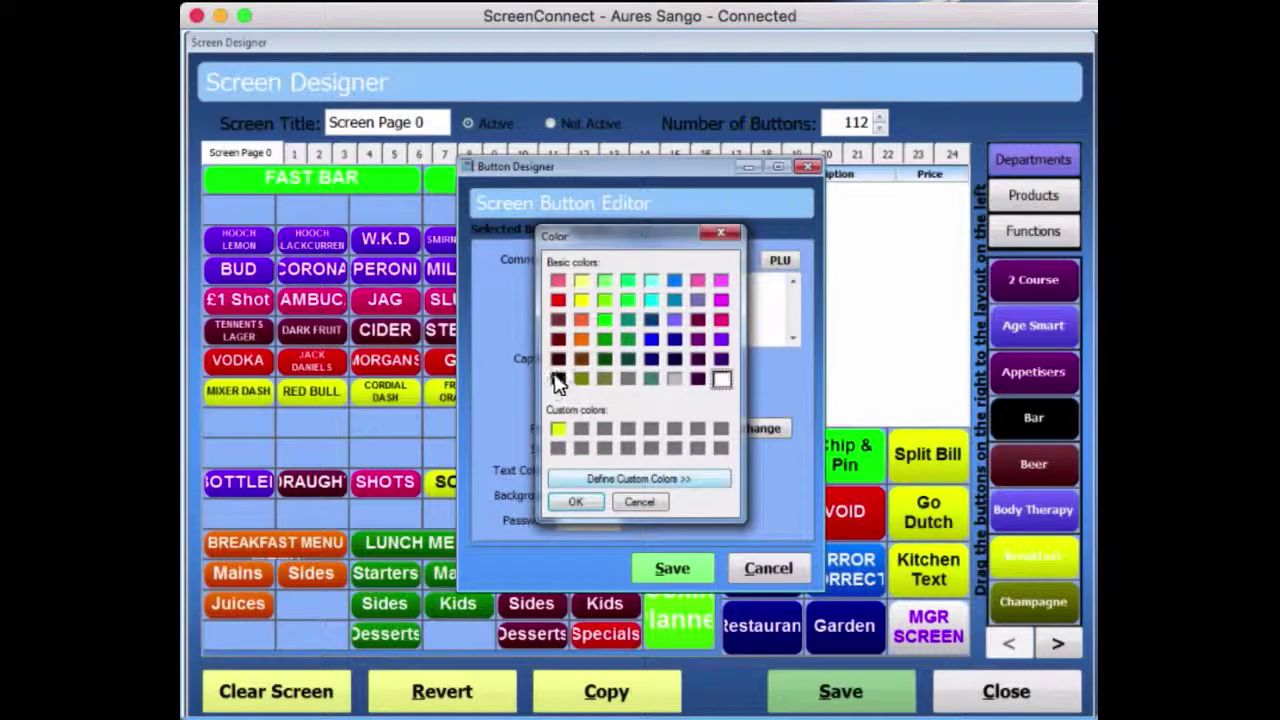
{"action": "left_click", "coordinate": [558, 379]}
{"action": "left_click", "coordinate": [576, 502]}
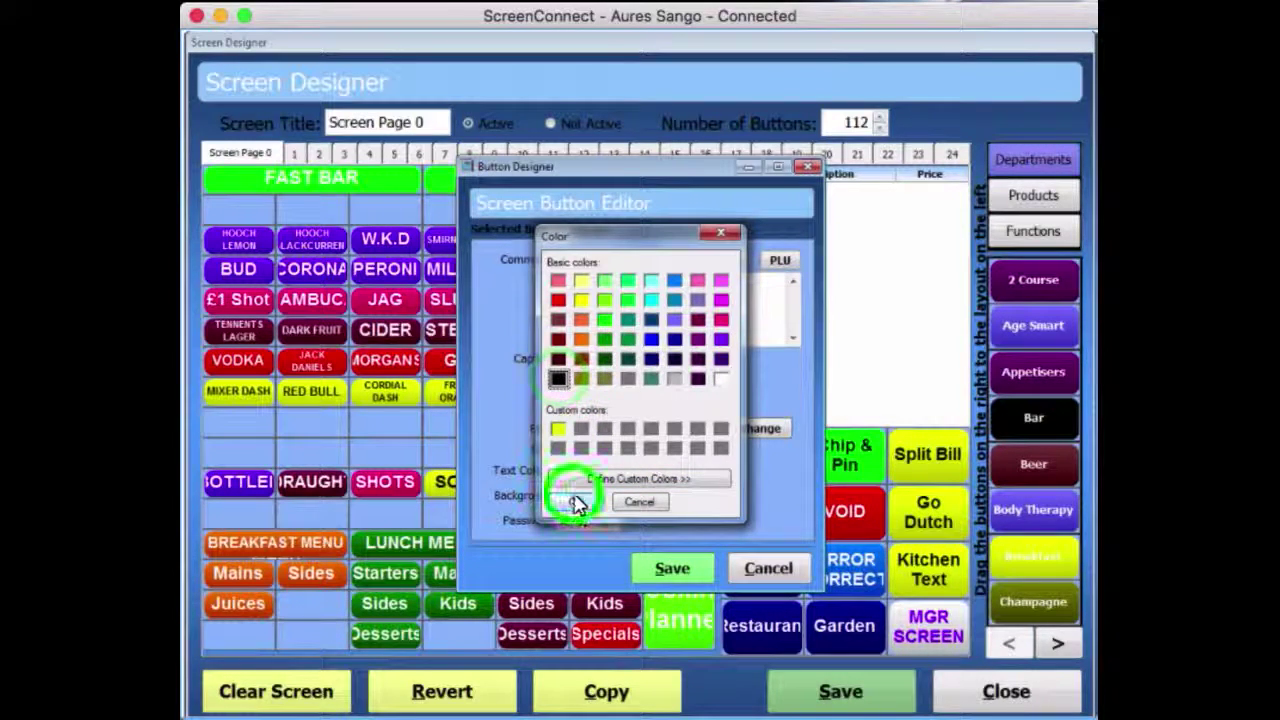
{"action": "left_click", "coordinate": [676, 568]}
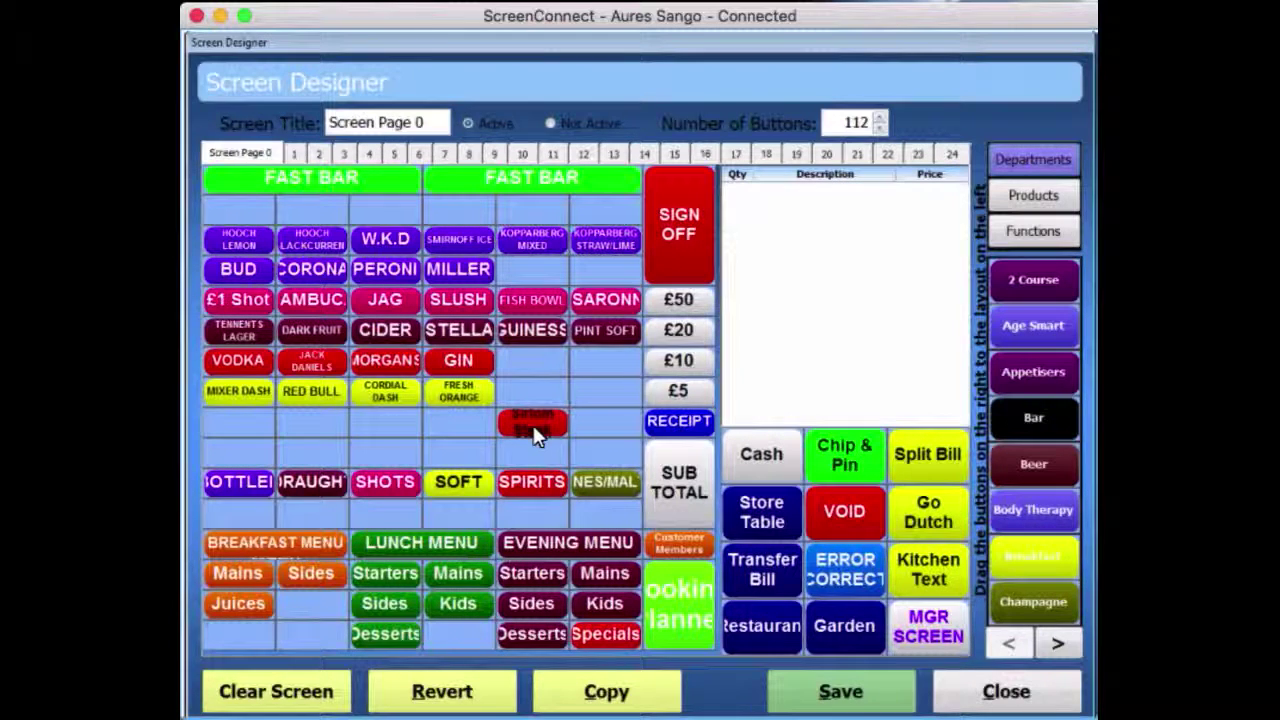
Step: Save the screen layout, exit Screen Designer without quitting Touch, and return to Utilities
{"action": "left_click", "coordinate": [818, 690]}
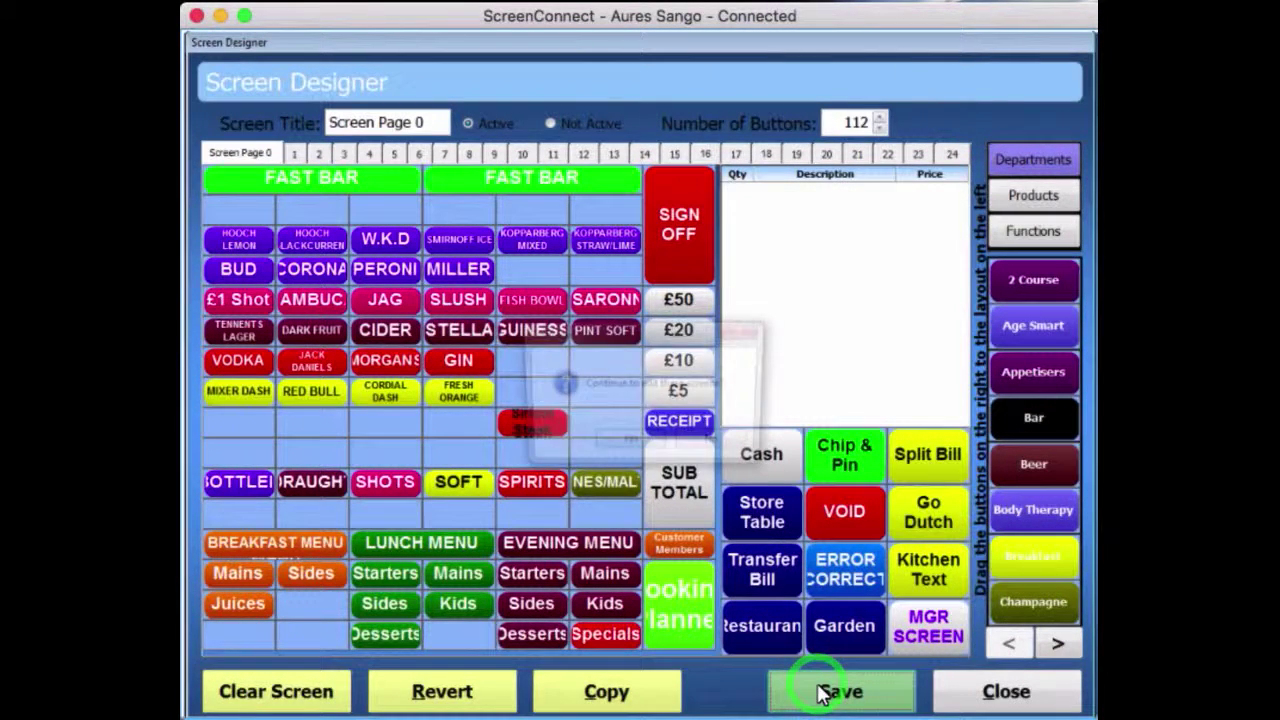
{"action": "left_click", "coordinate": [703, 449]}
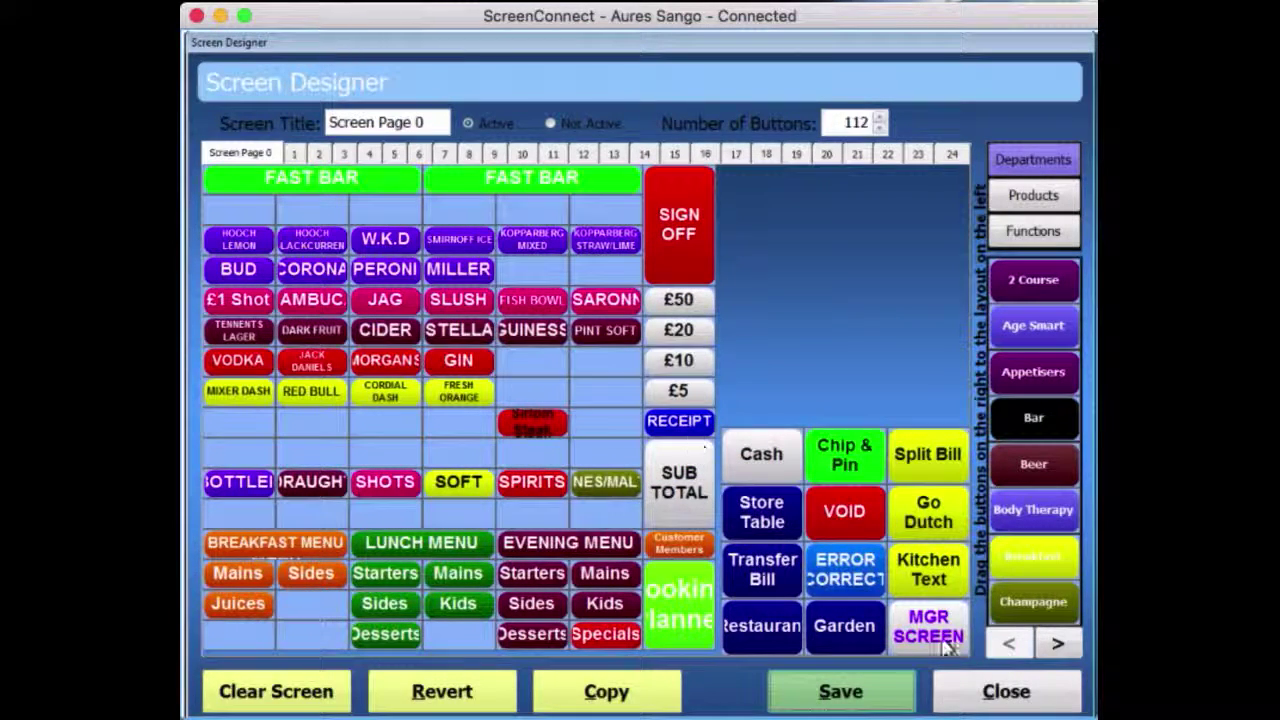
{"action": "left_click", "coordinate": [988, 684]}
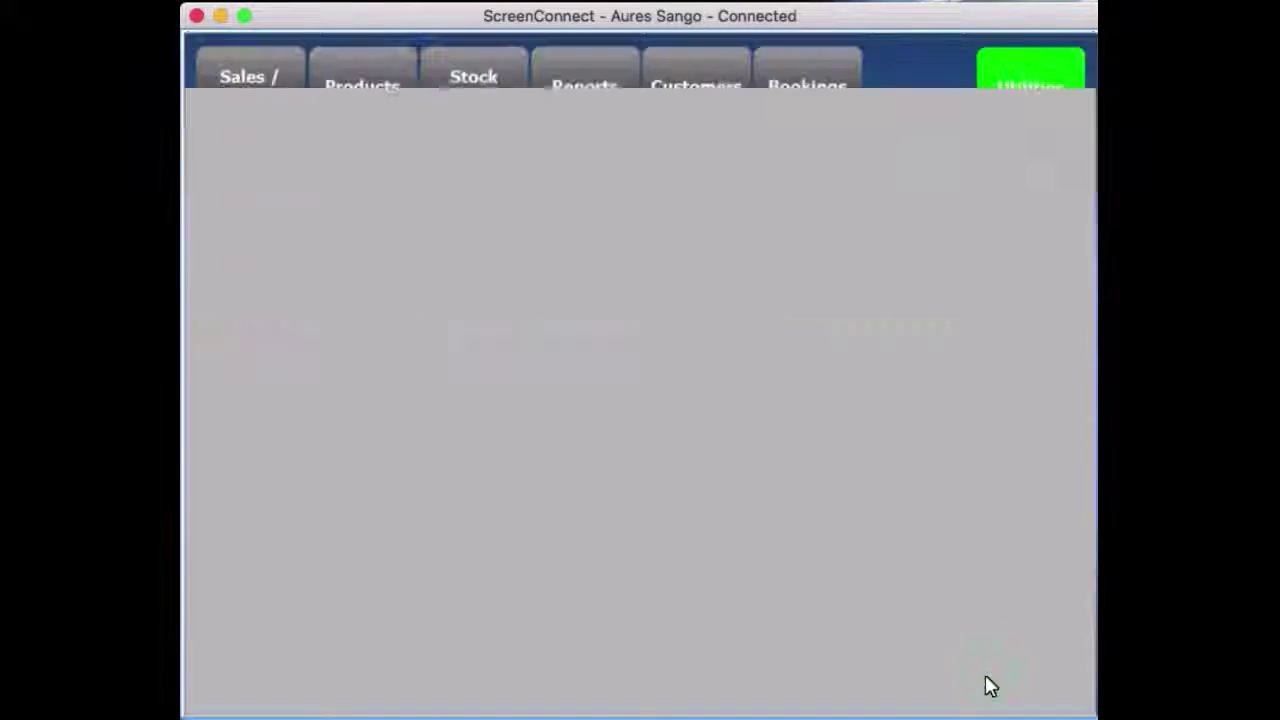
{"action": "left_click", "coordinate": [988, 684]}
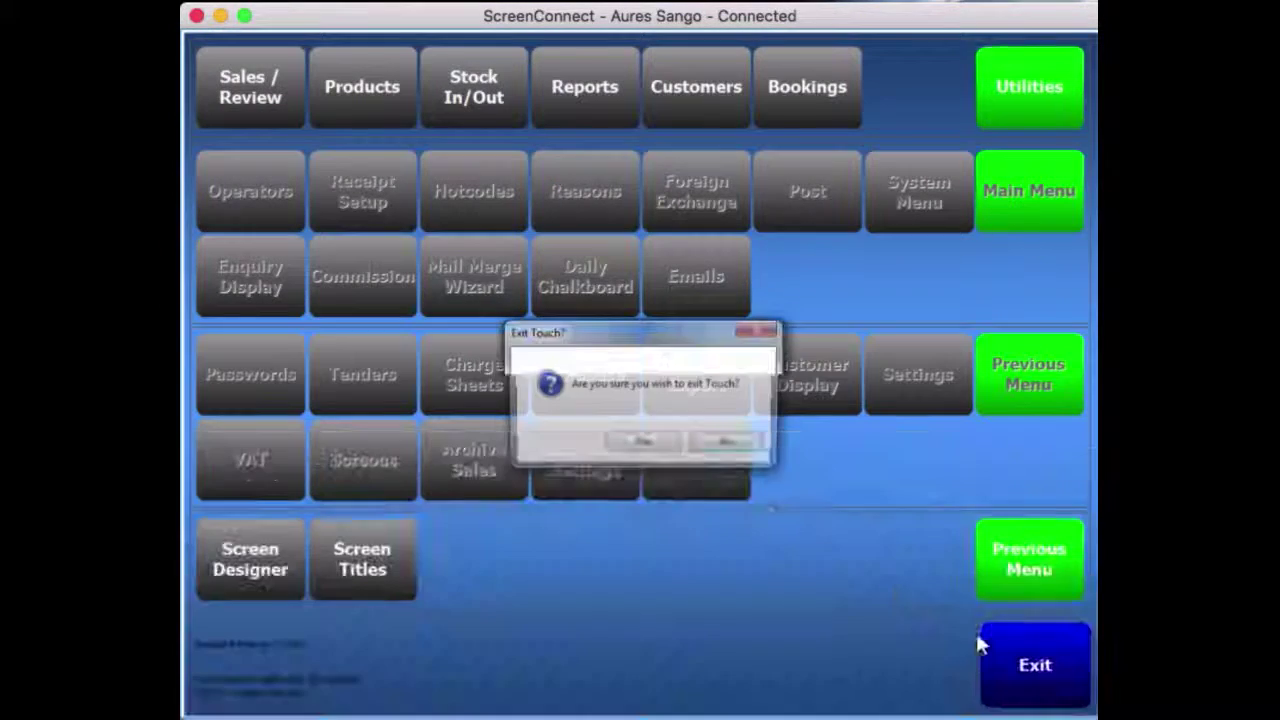
{"action": "left_click", "coordinate": [736, 446]}
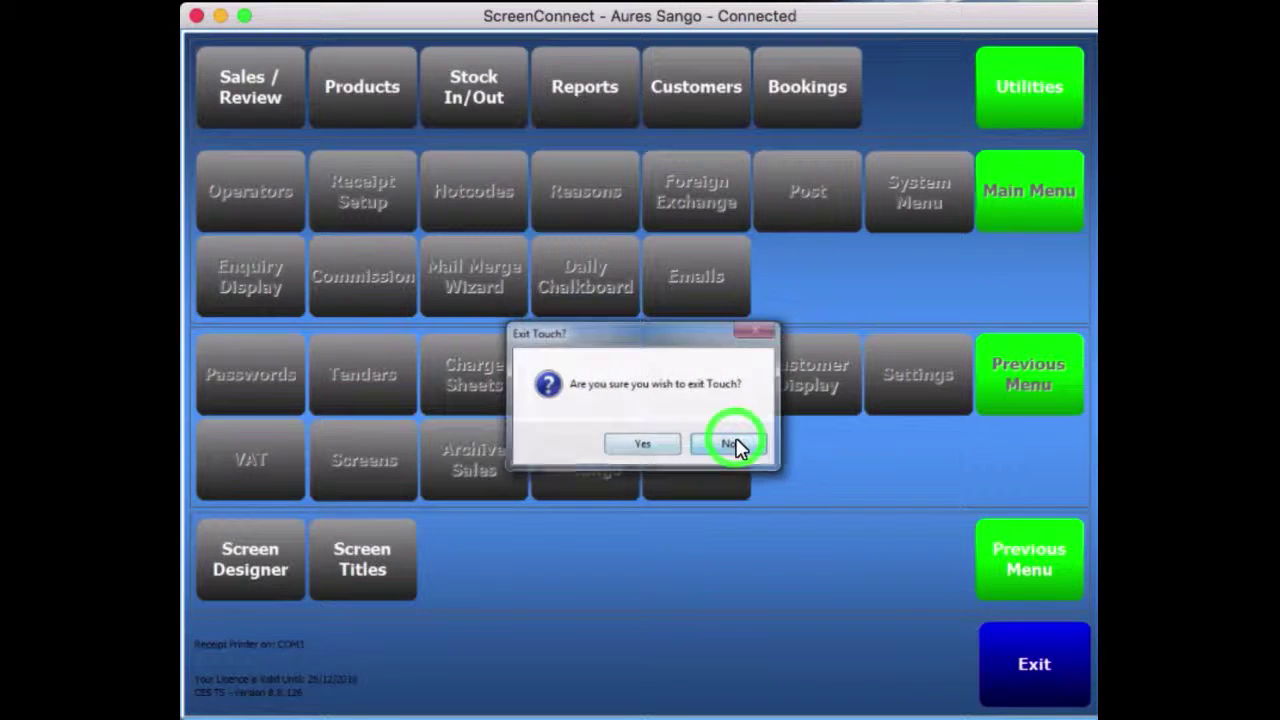
{"action": "left_click", "coordinate": [1036, 572]}
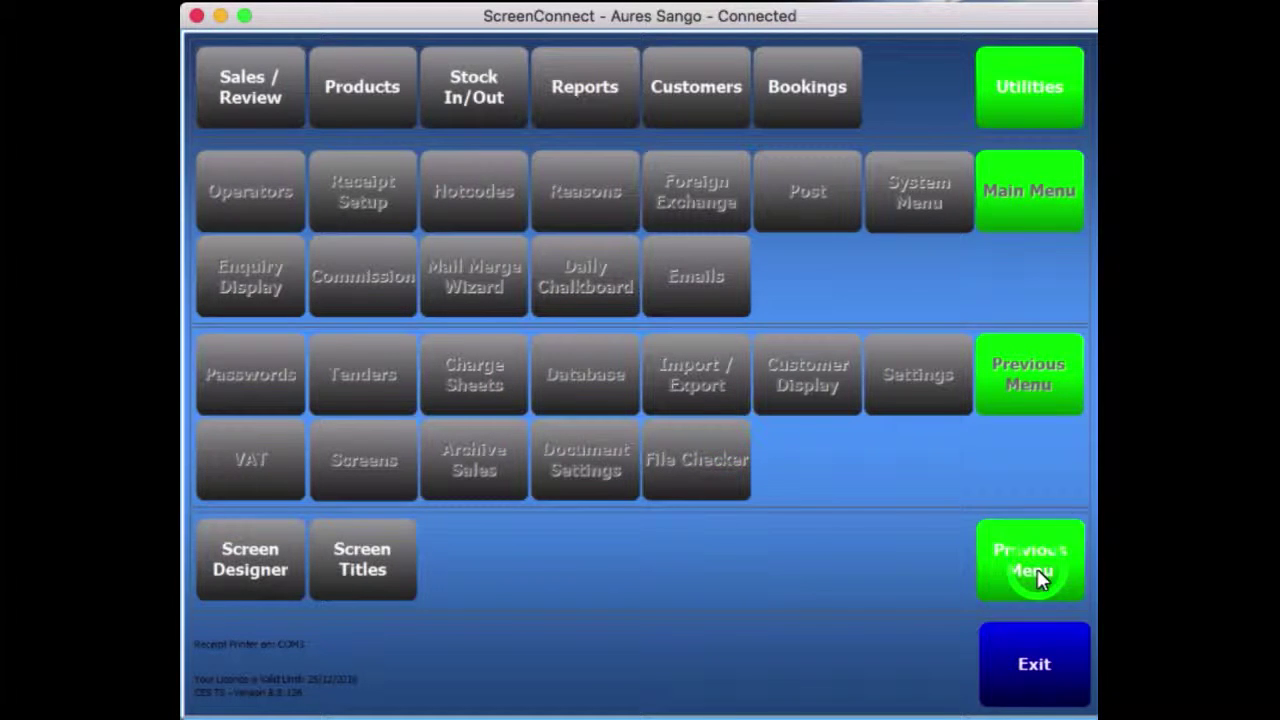
Step: Return to Main Menu, start Sales Mode from Sales / Review, and sign on as MANAGER
{"action": "left_click", "coordinate": [1029, 345]}
{"action": "left_click", "coordinate": [1022, 188]}
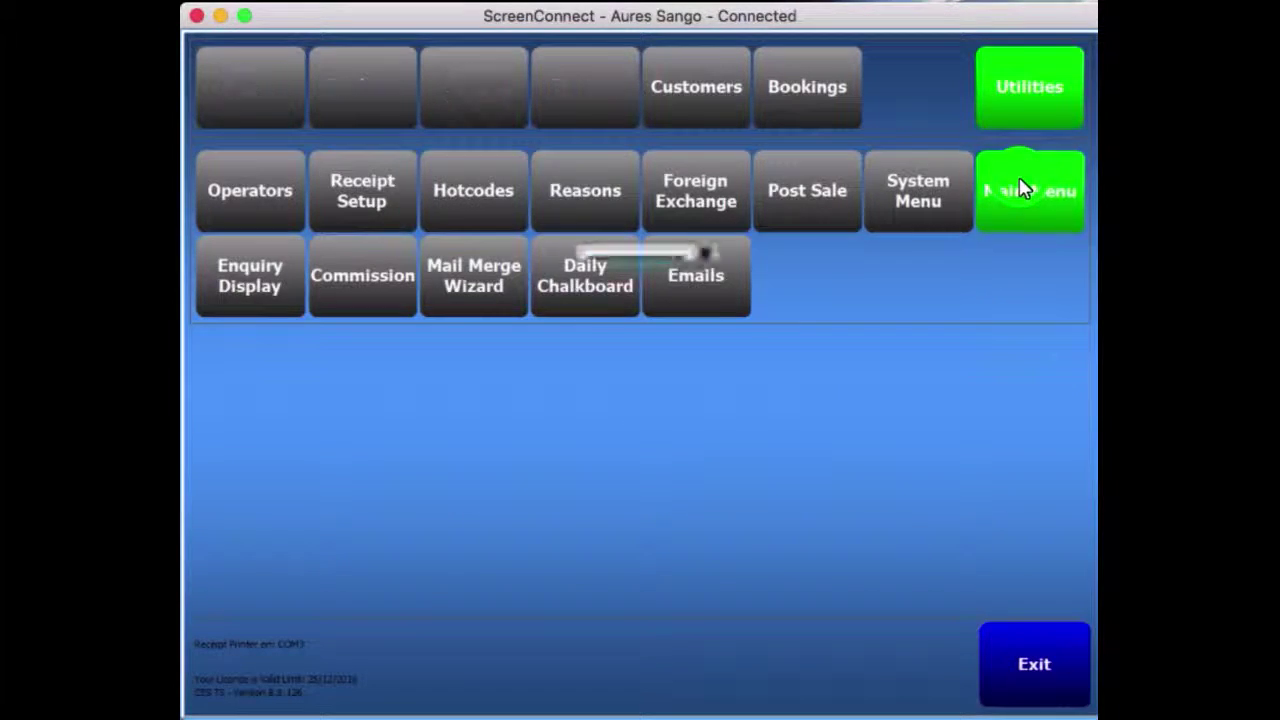
{"action": "left_click", "coordinate": [250, 112]}
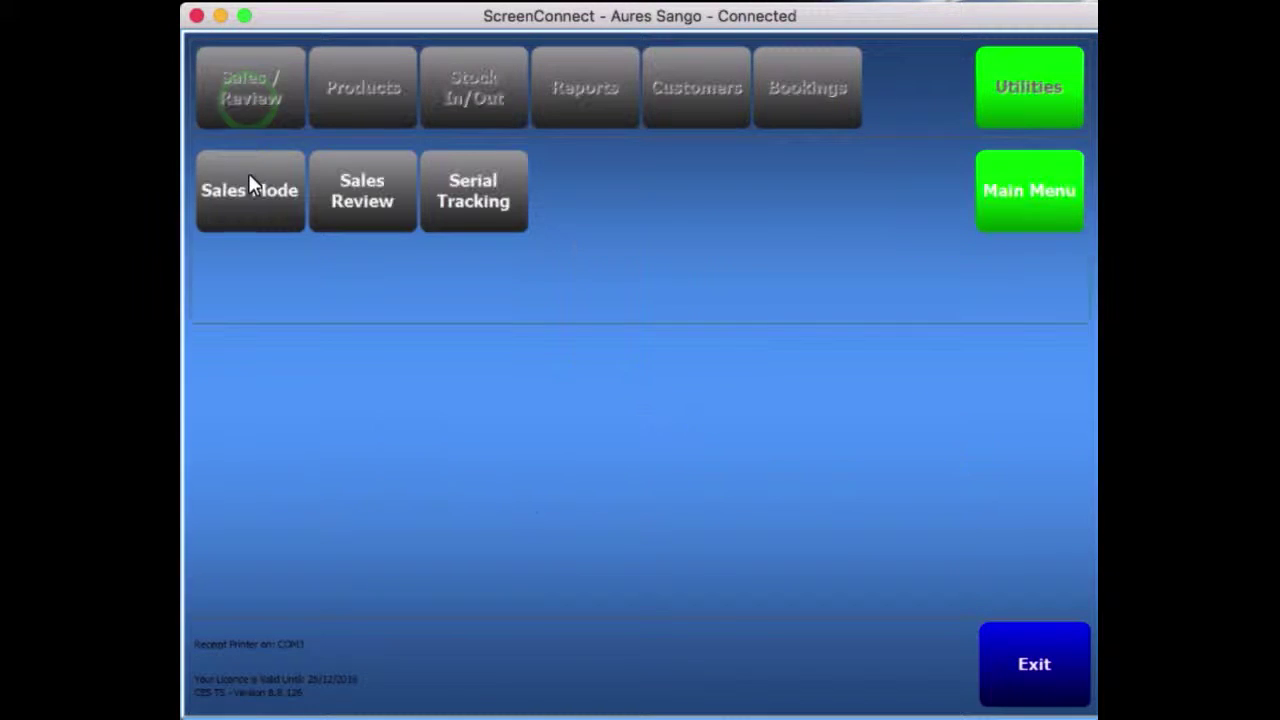
{"action": "left_click", "coordinate": [248, 180]}
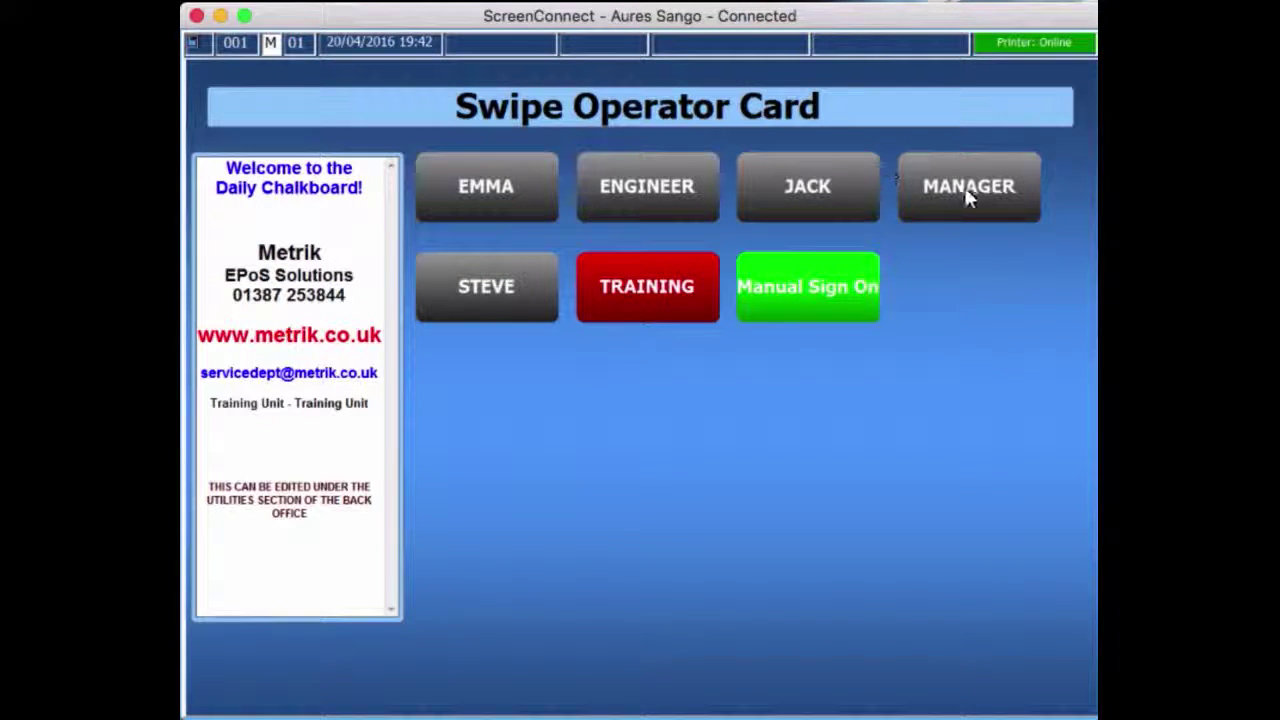
{"action": "left_click", "coordinate": [966, 194]}
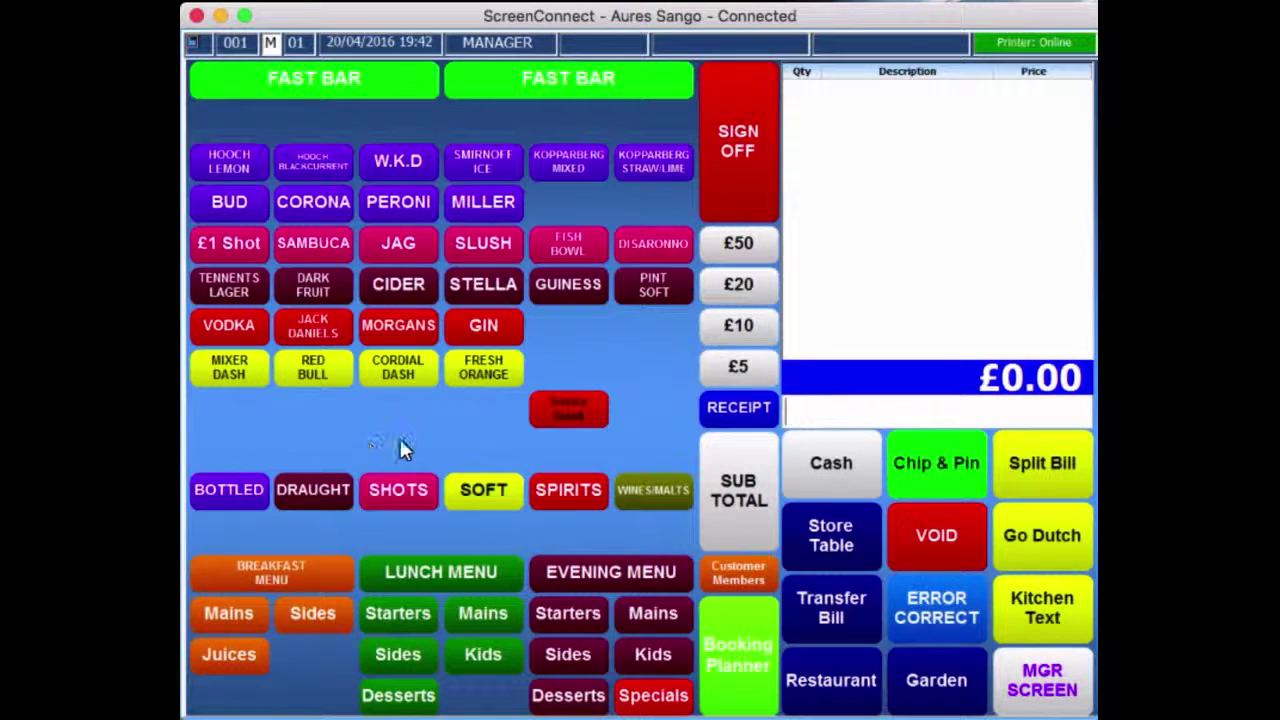
Step: Search PLUs for 'steak' and link the red button to Steak Pie PLU 9801
{"action": "left_click", "coordinate": [566, 412]}
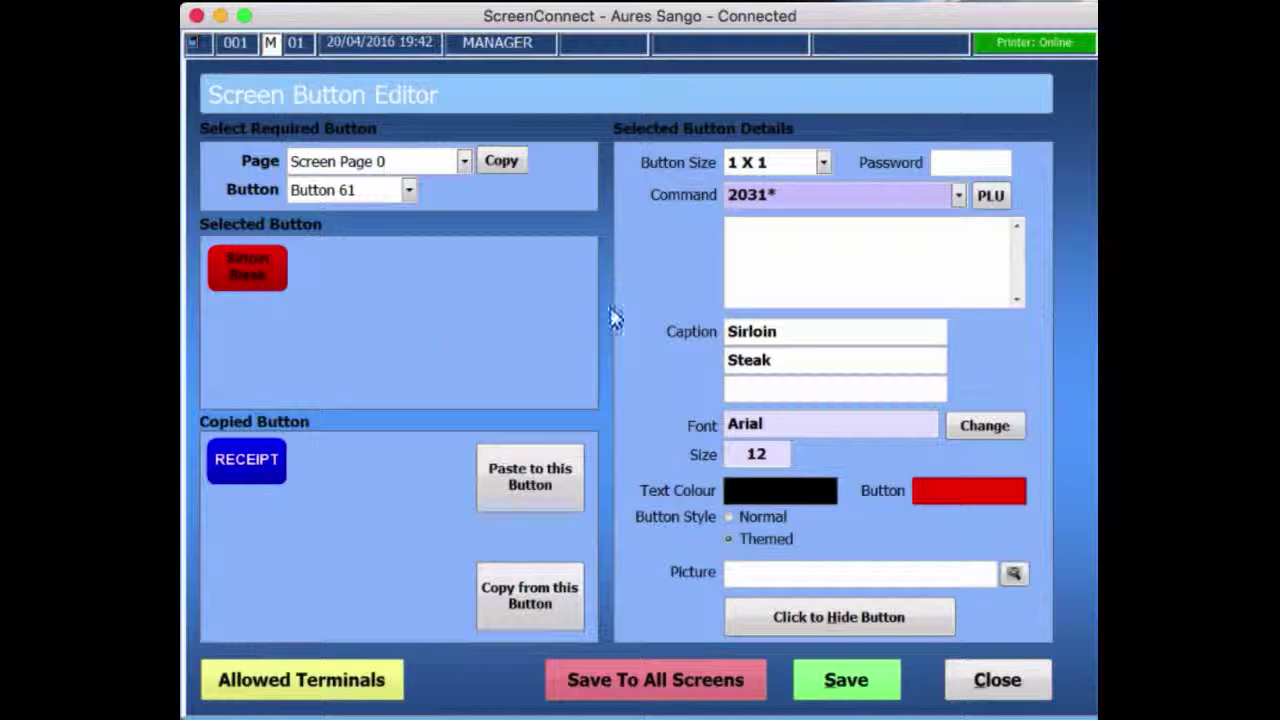
{"action": "left_click", "coordinate": [761, 193]}
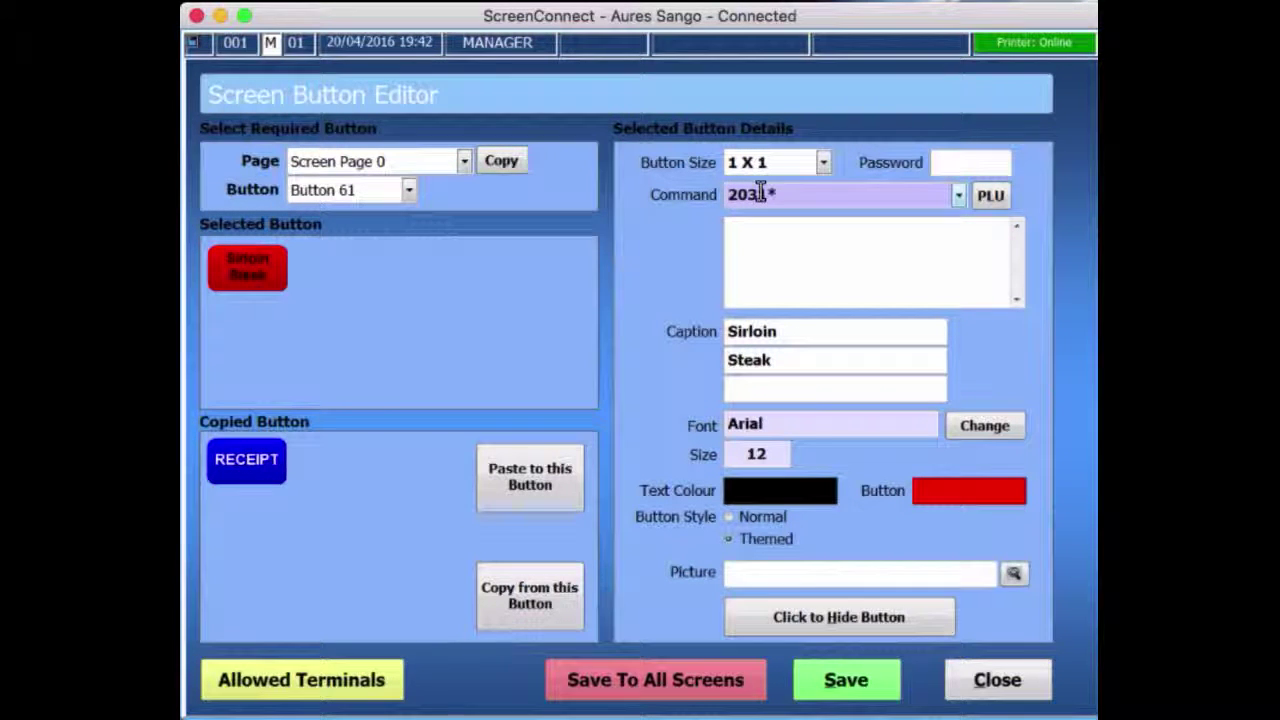
{"action": "left_click", "coordinate": [990, 197]}
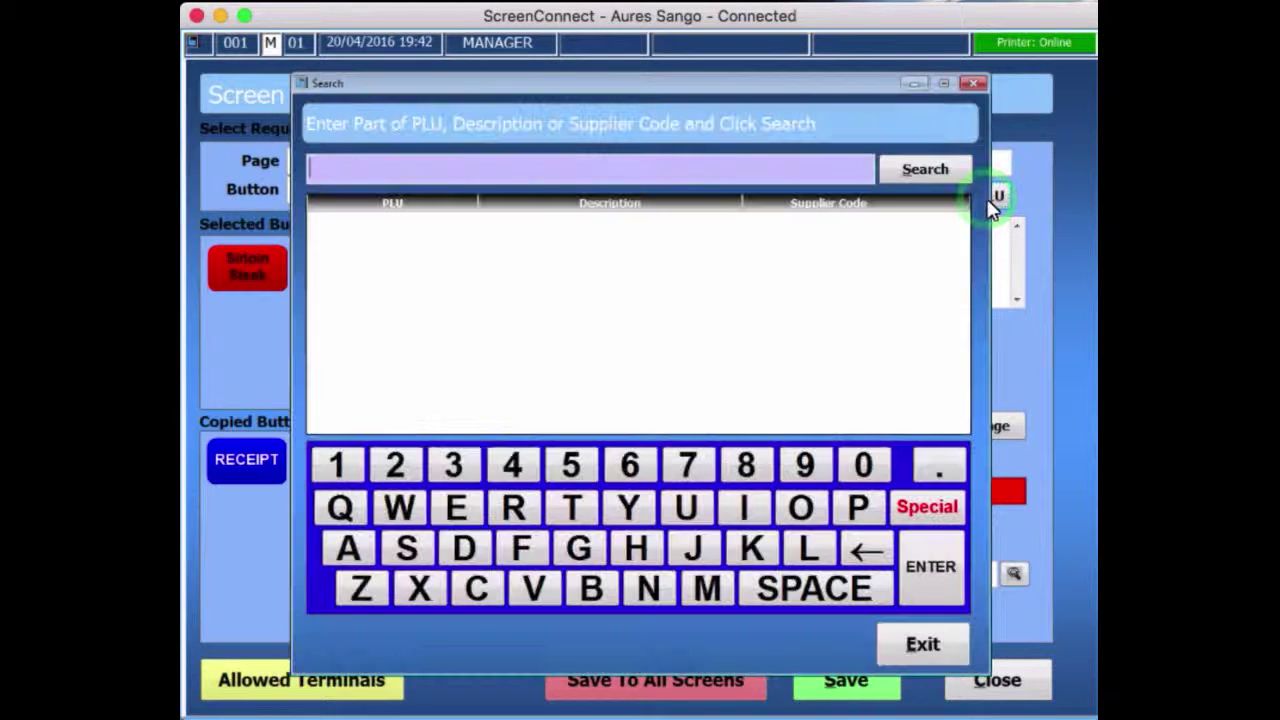
{"action": "type", "text": "steak"}
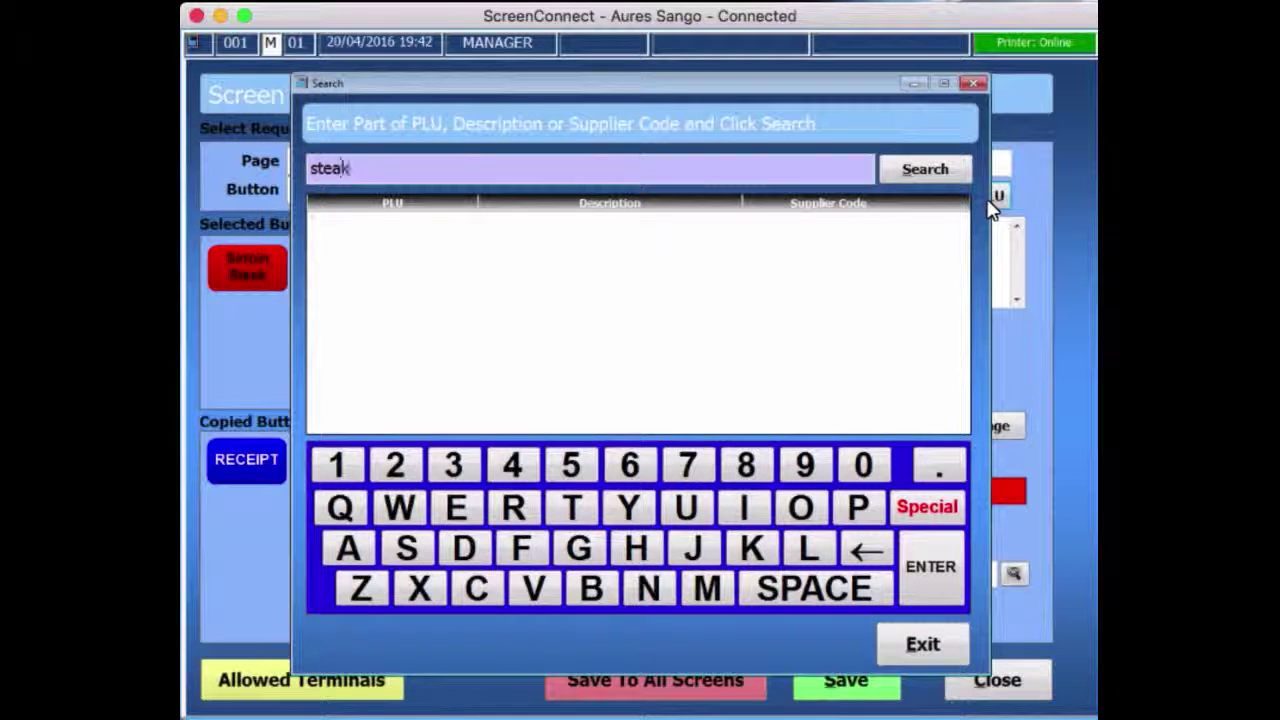
{"action": "key", "text": "Return"}
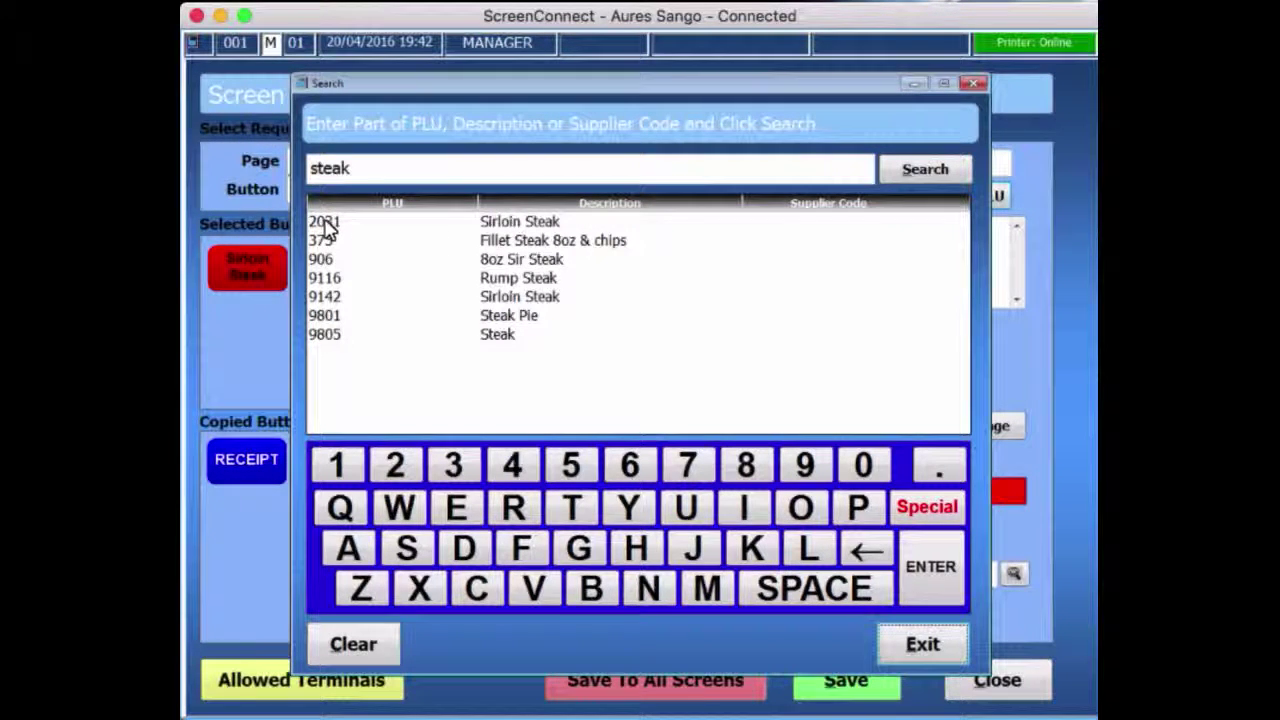
{"action": "left_click", "coordinate": [500, 318]}
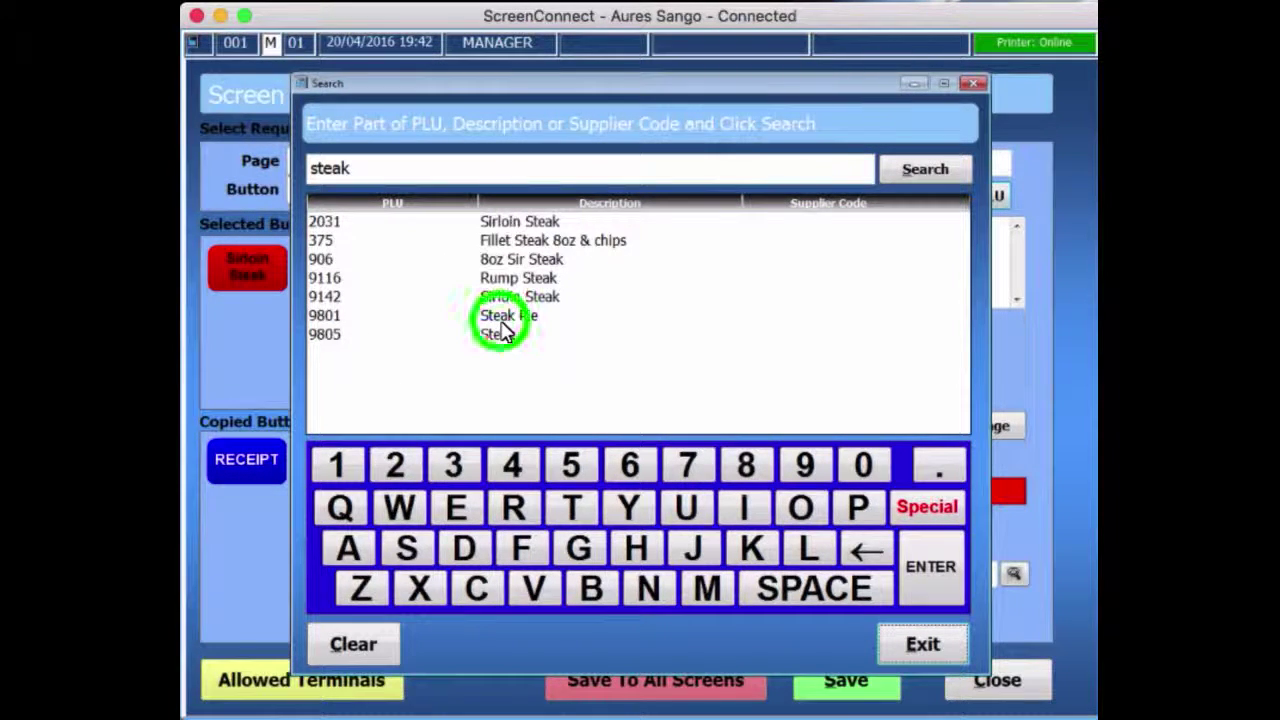
{"action": "left_click", "coordinate": [810, 645]}
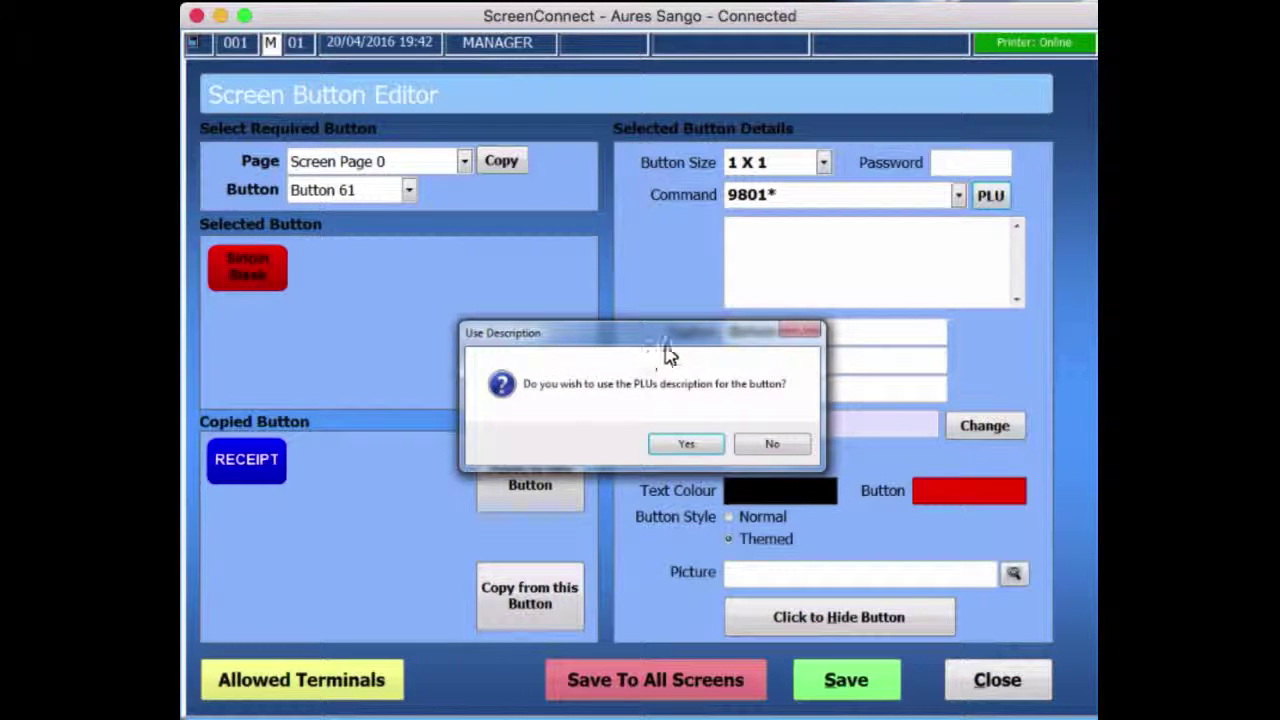
{"action": "left_click_drag", "start_coordinate": [666, 336], "coordinate": [503, 286]}
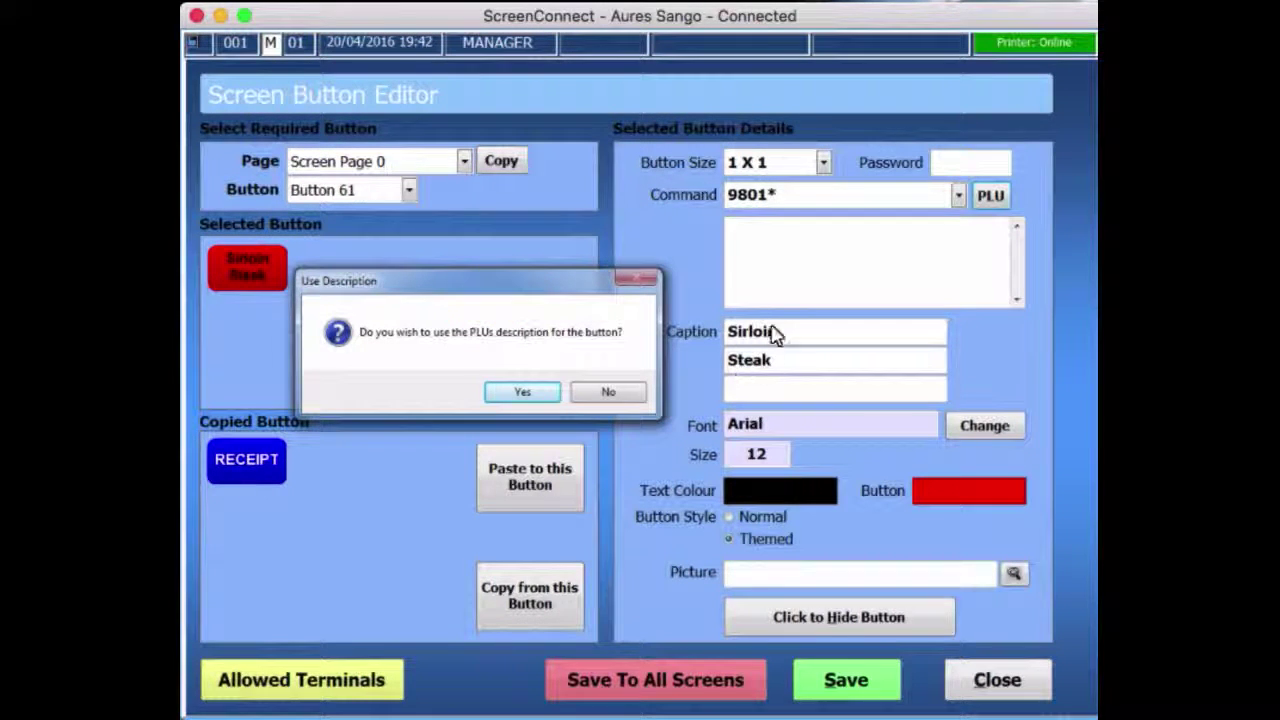
Step: Caption the button with the PLU's Steak Pie description, in yellow text on black
{"action": "left_click", "coordinate": [528, 392]}
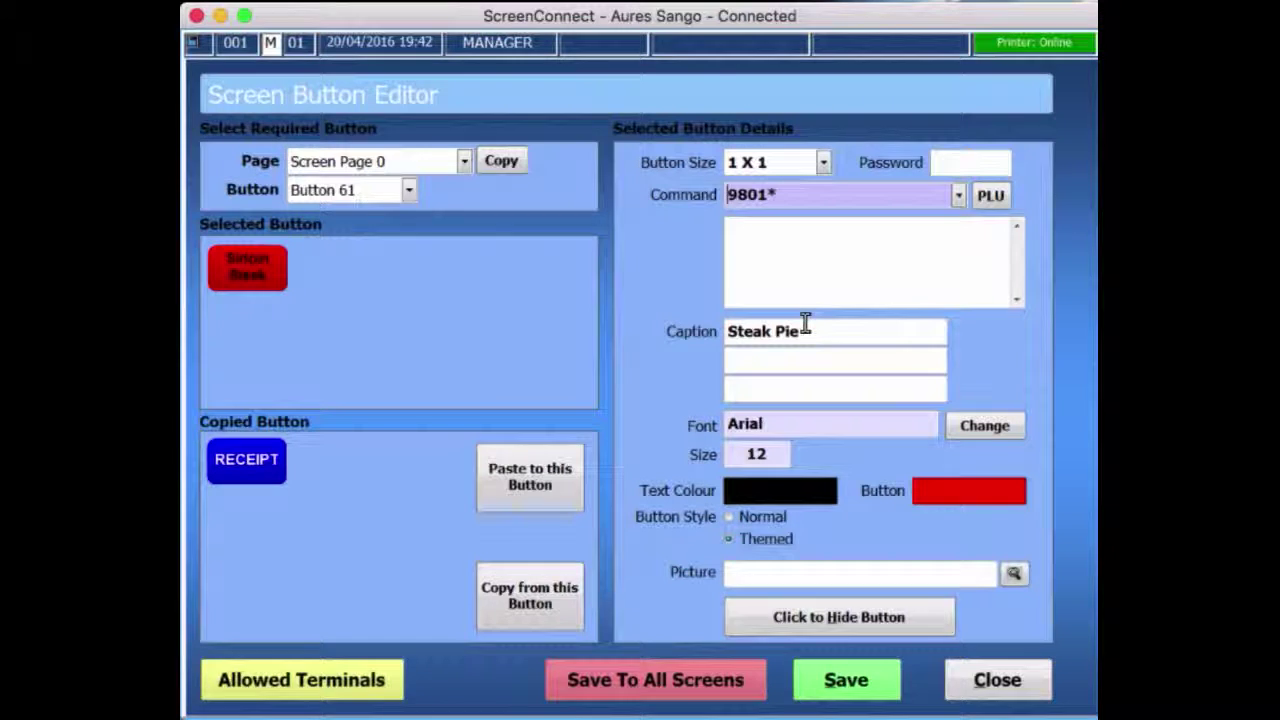
{"action": "left_click", "coordinate": [782, 497]}
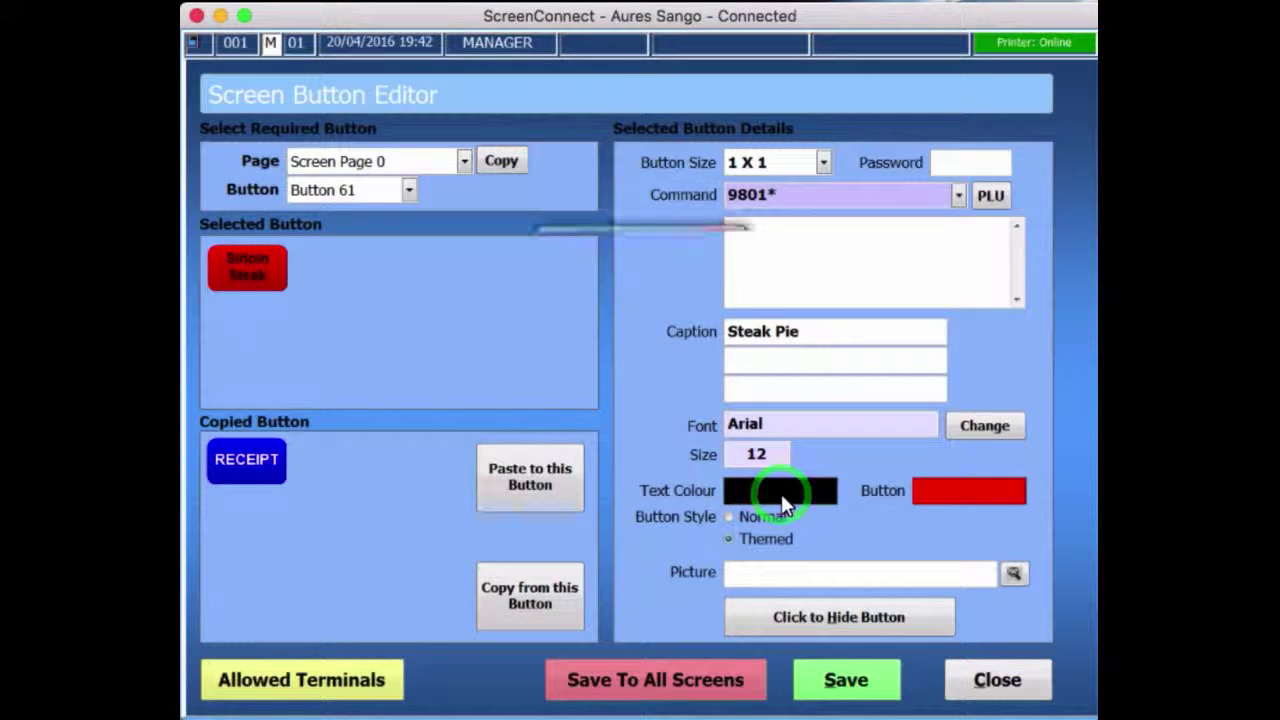
{"action": "left_click", "coordinate": [581, 300]}
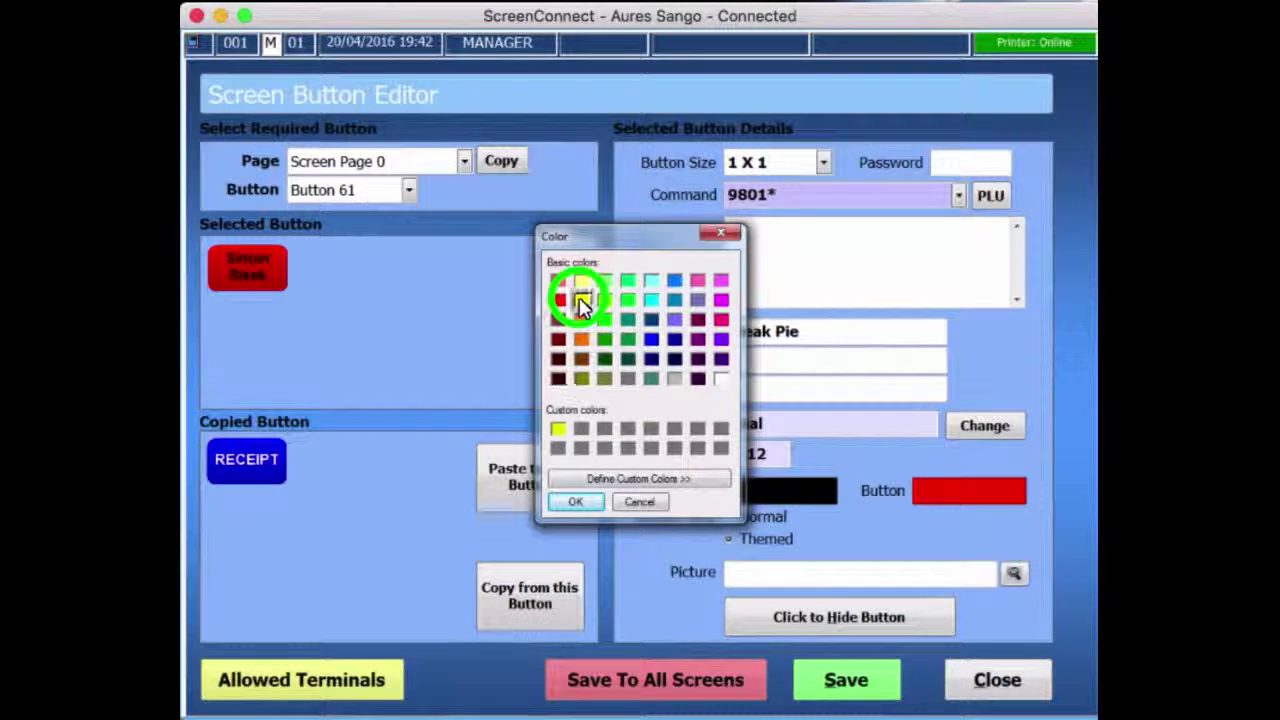
{"action": "left_click", "coordinate": [576, 502]}
{"action": "left_click", "coordinate": [946, 489]}
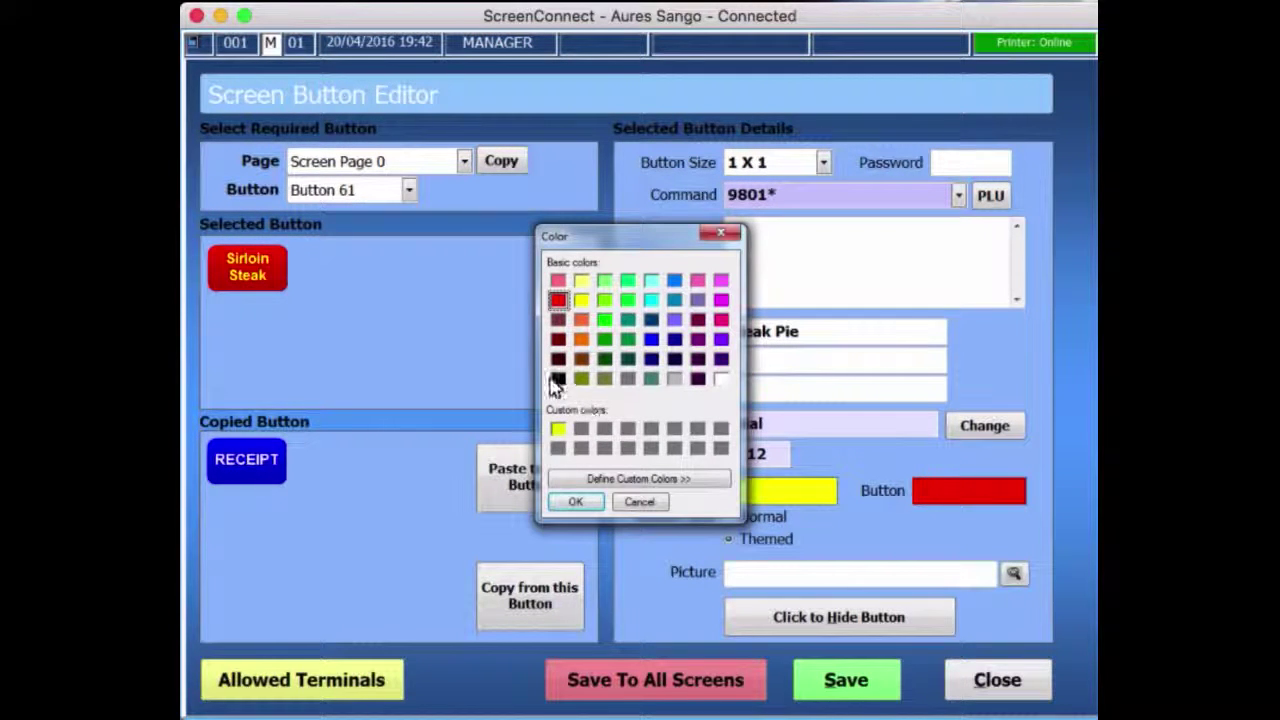
{"action": "left_click", "coordinate": [558, 378]}
{"action": "left_click", "coordinate": [567, 504]}
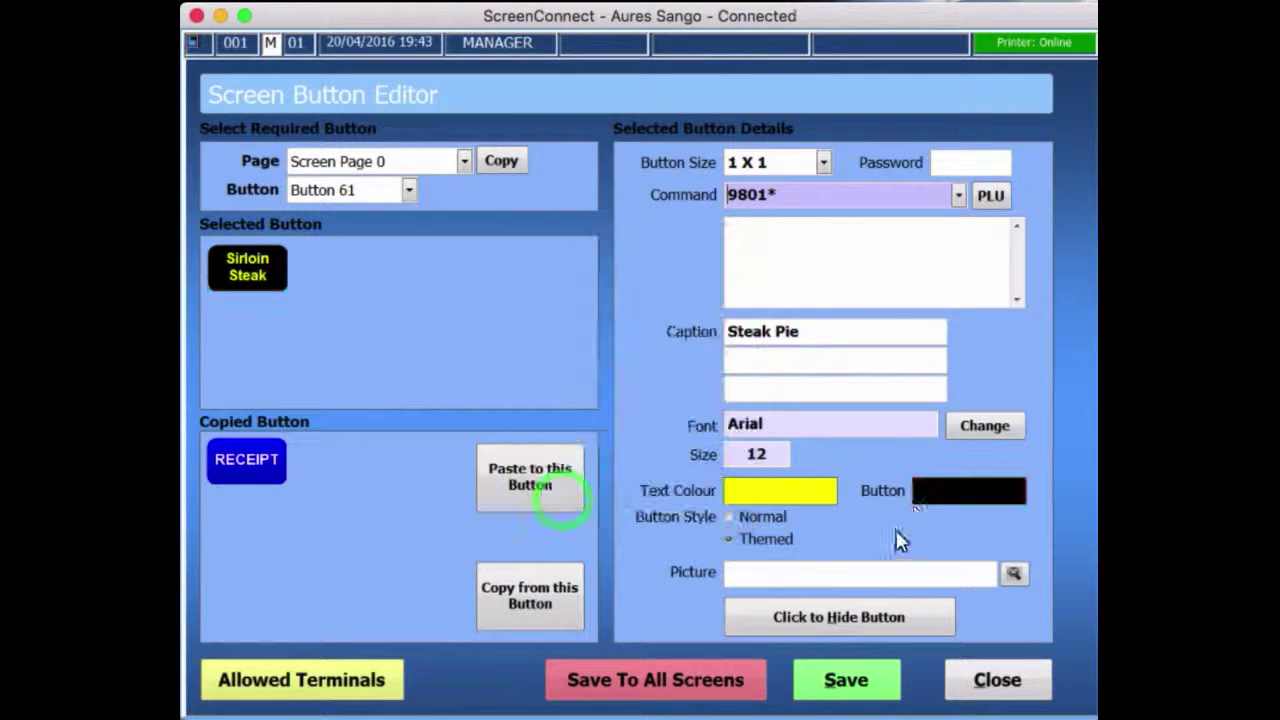
Step: Set the caption font to Calibri and save the button
{"action": "left_click", "coordinate": [978, 425]}
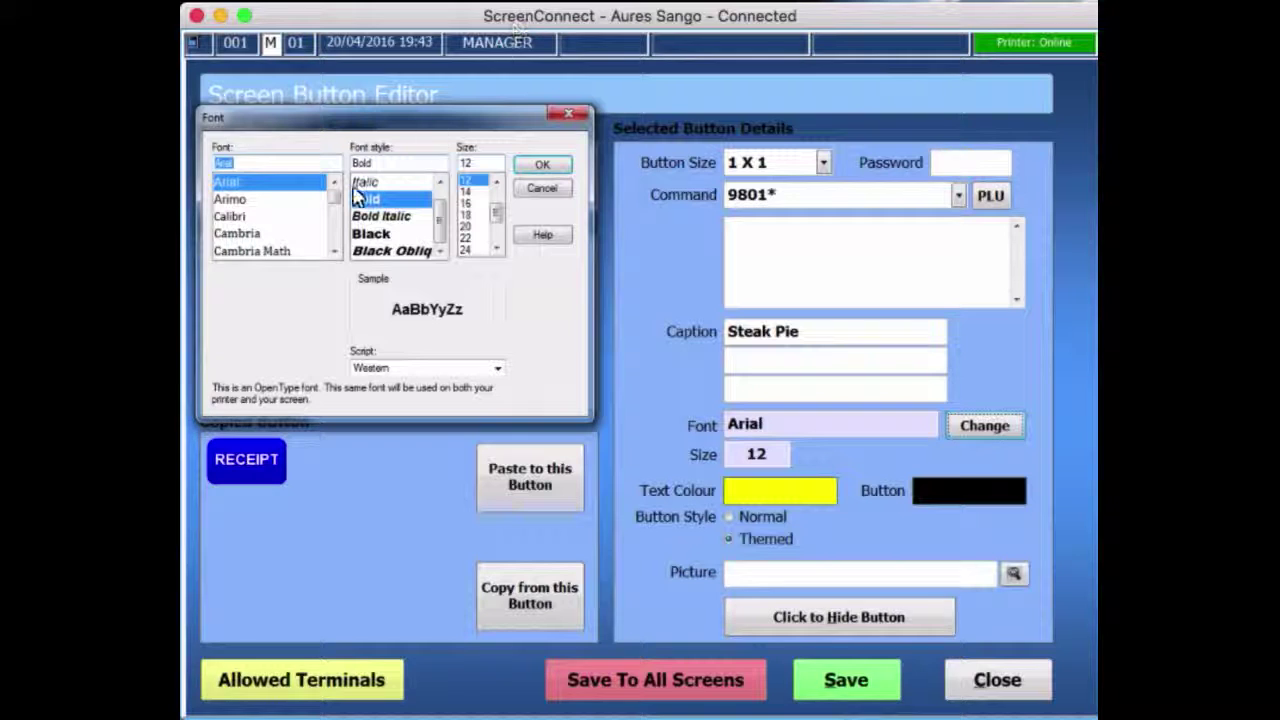
{"action": "left_click", "coordinate": [238, 218]}
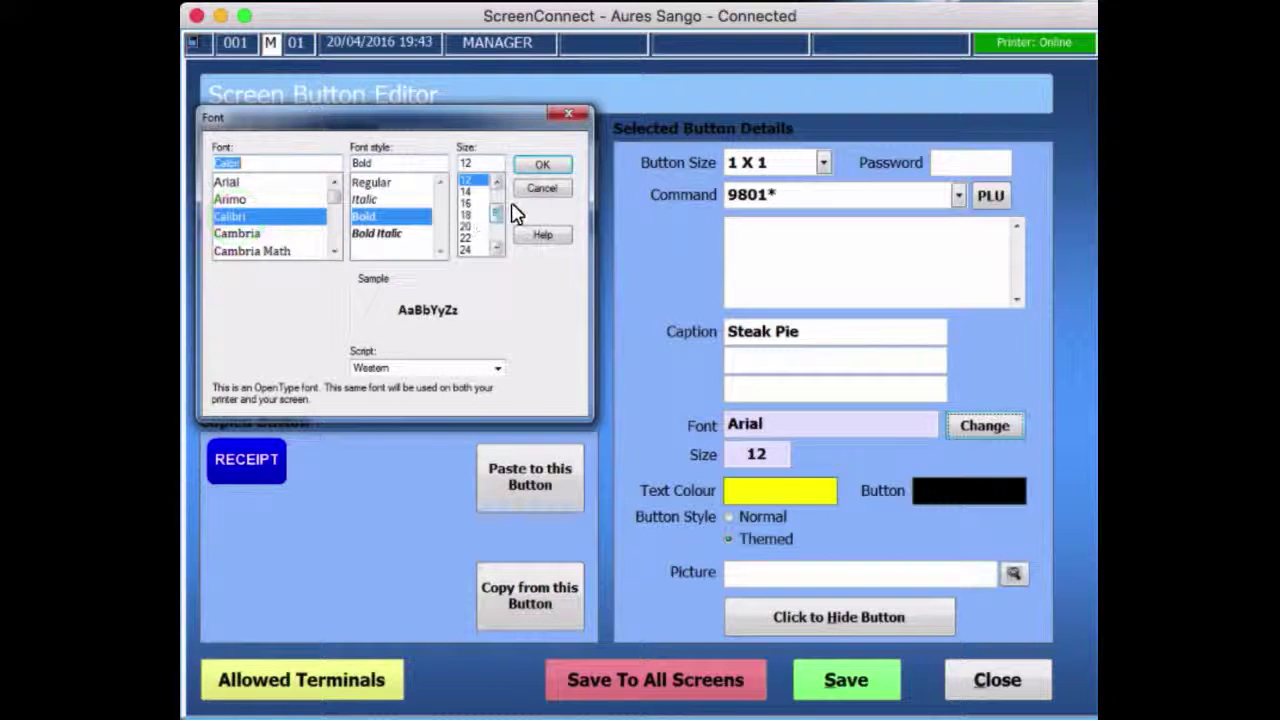
{"action": "left_click", "coordinate": [540, 167]}
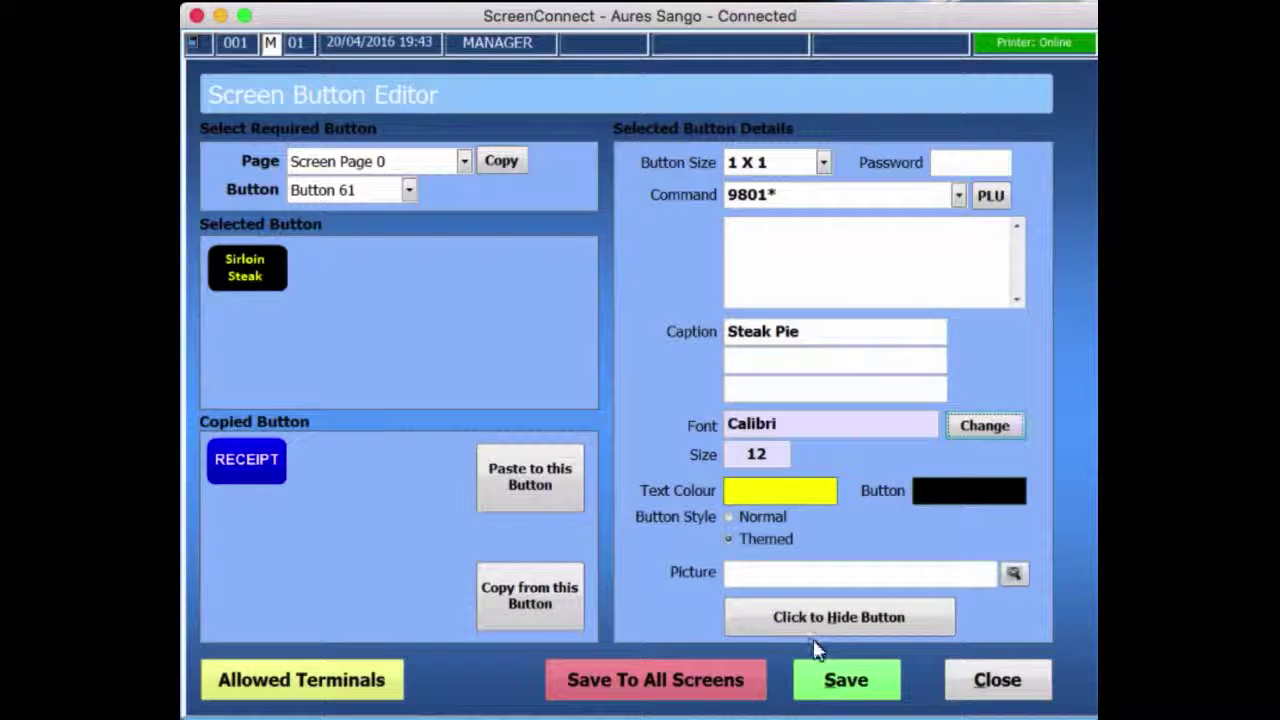
{"action": "left_click", "coordinate": [840, 692]}
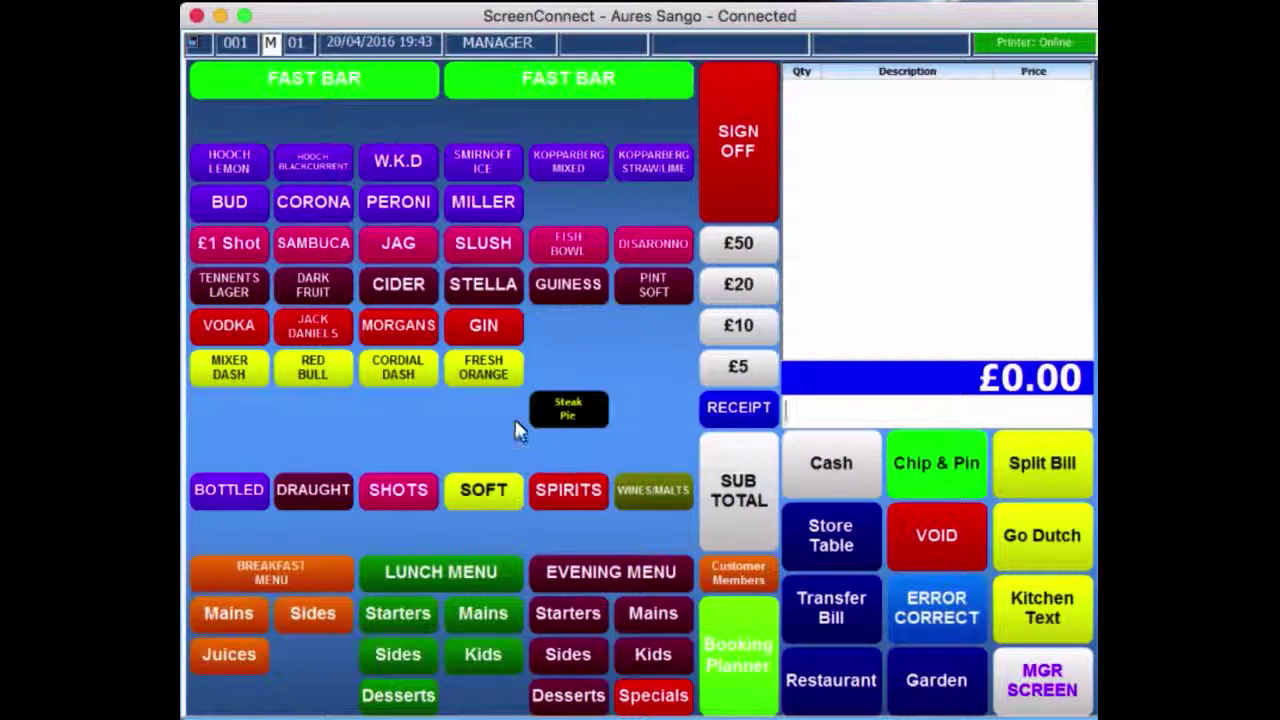
Step: Ring up one Steak Pie with Chips as the potato style, totalling £8.50
{"action": "left_click", "coordinate": [565, 408]}
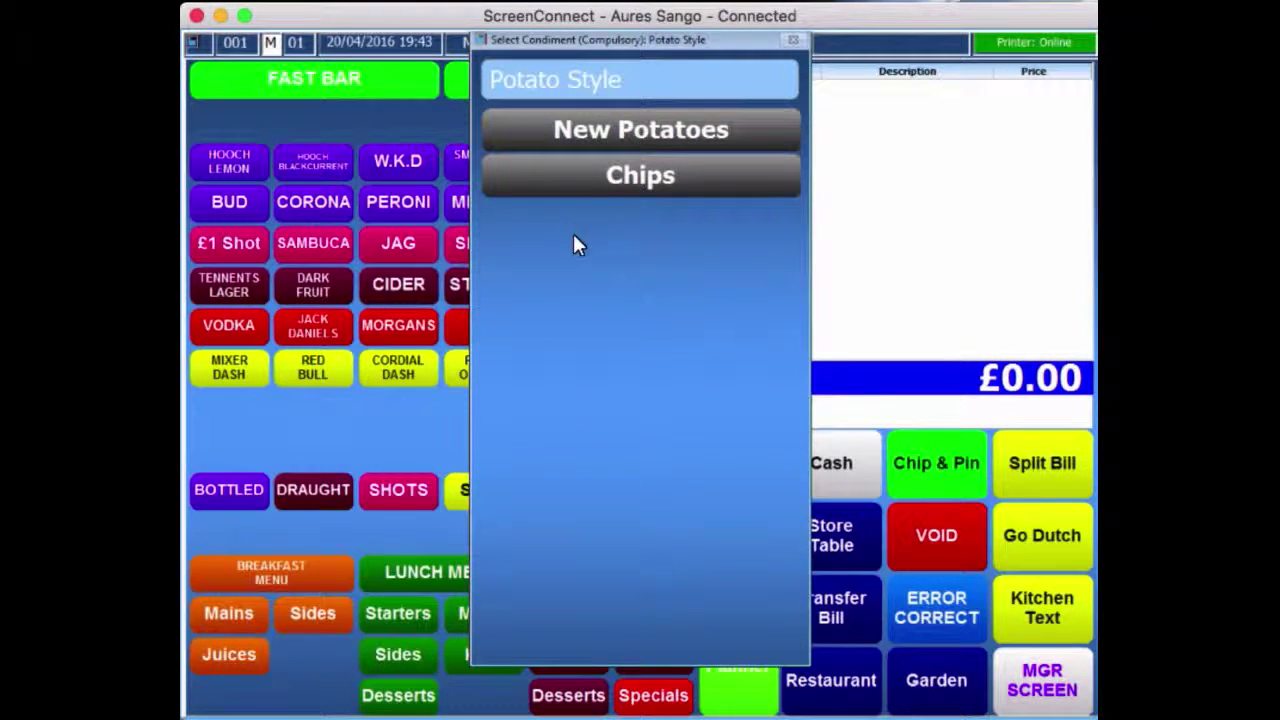
{"action": "left_click", "coordinate": [600, 178]}
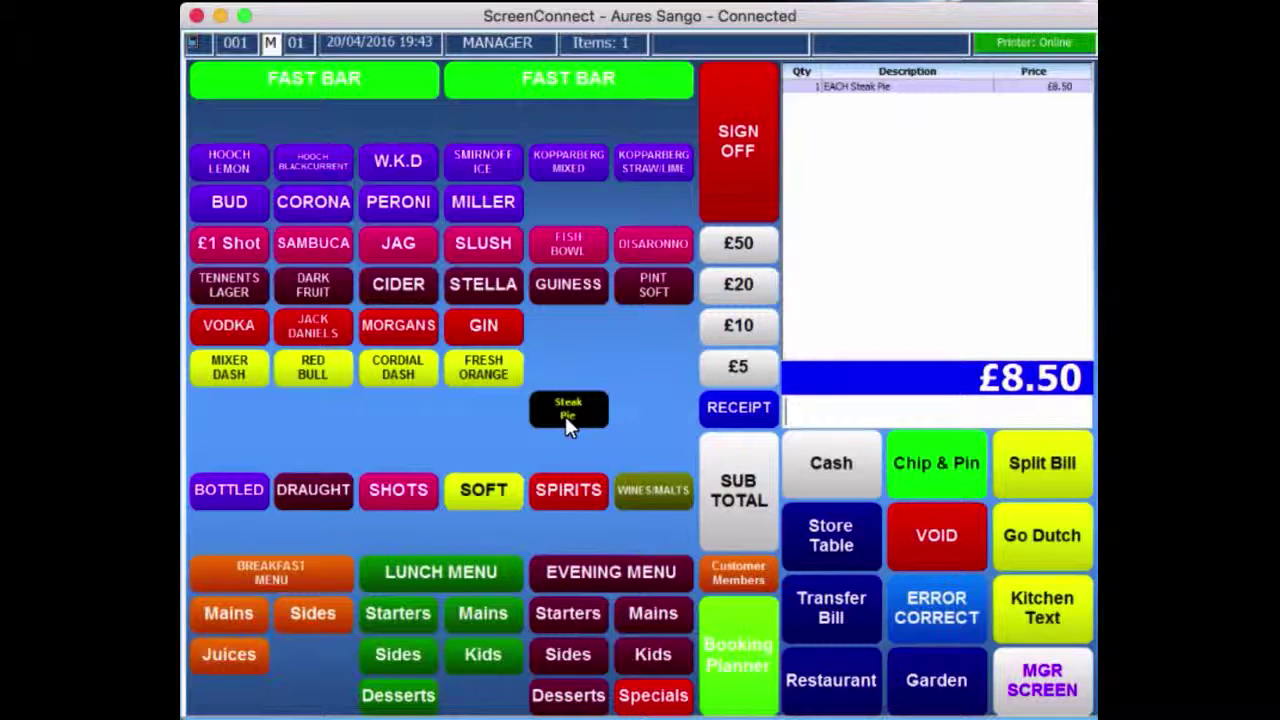
Step: Copy the Steak Pie button's settings and paste them onto Buttons 60 and 59
{"action": "left_click", "coordinate": [565, 416]}
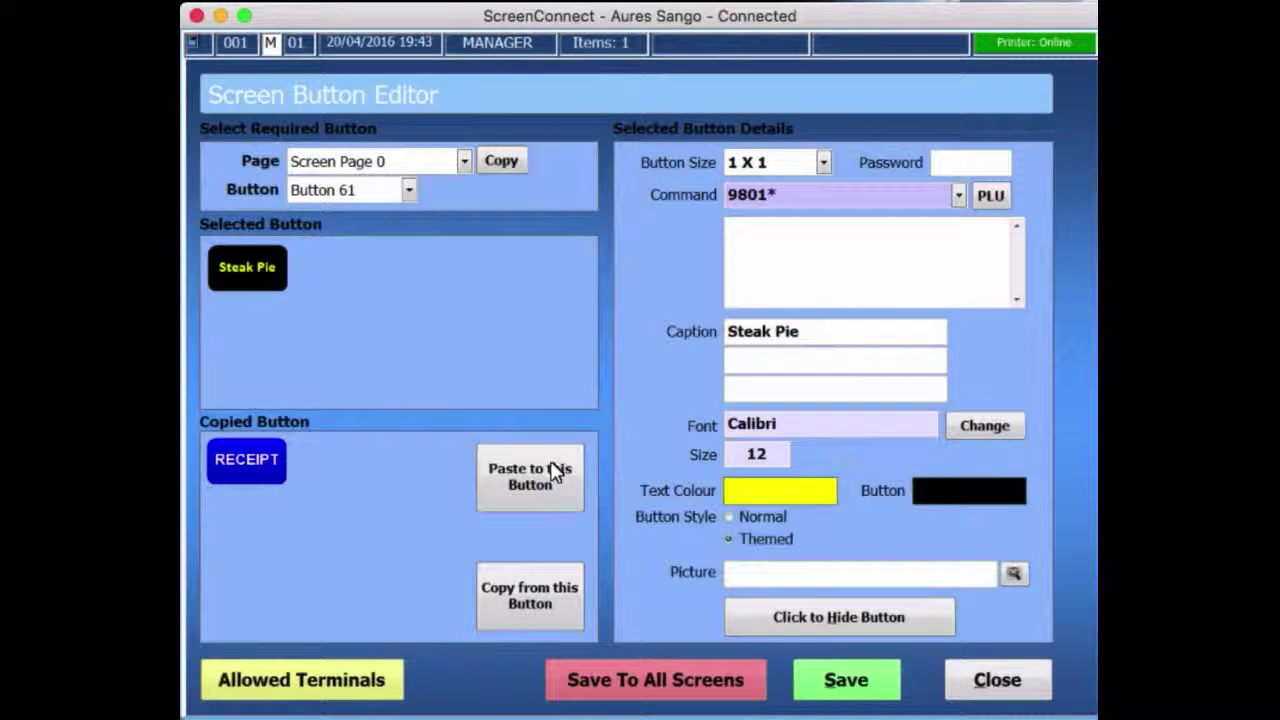
{"action": "left_click", "coordinate": [525, 593]}
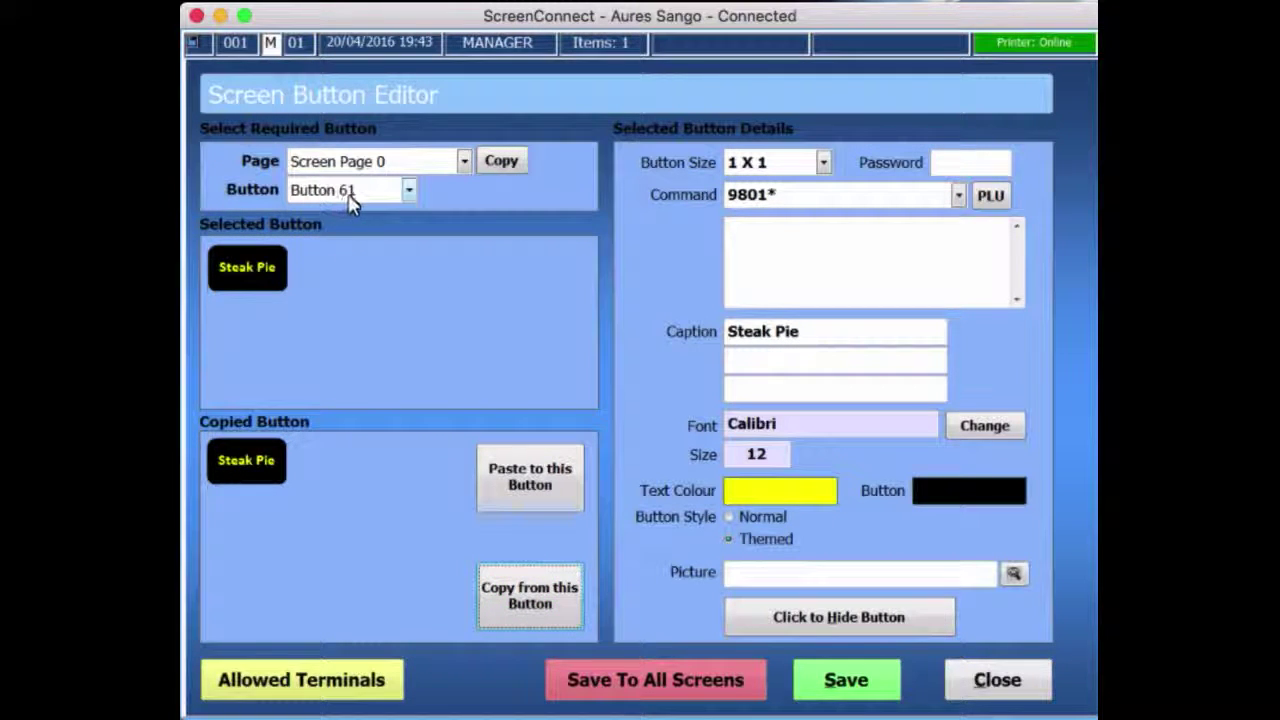
{"action": "left_click", "coordinate": [409, 190]}
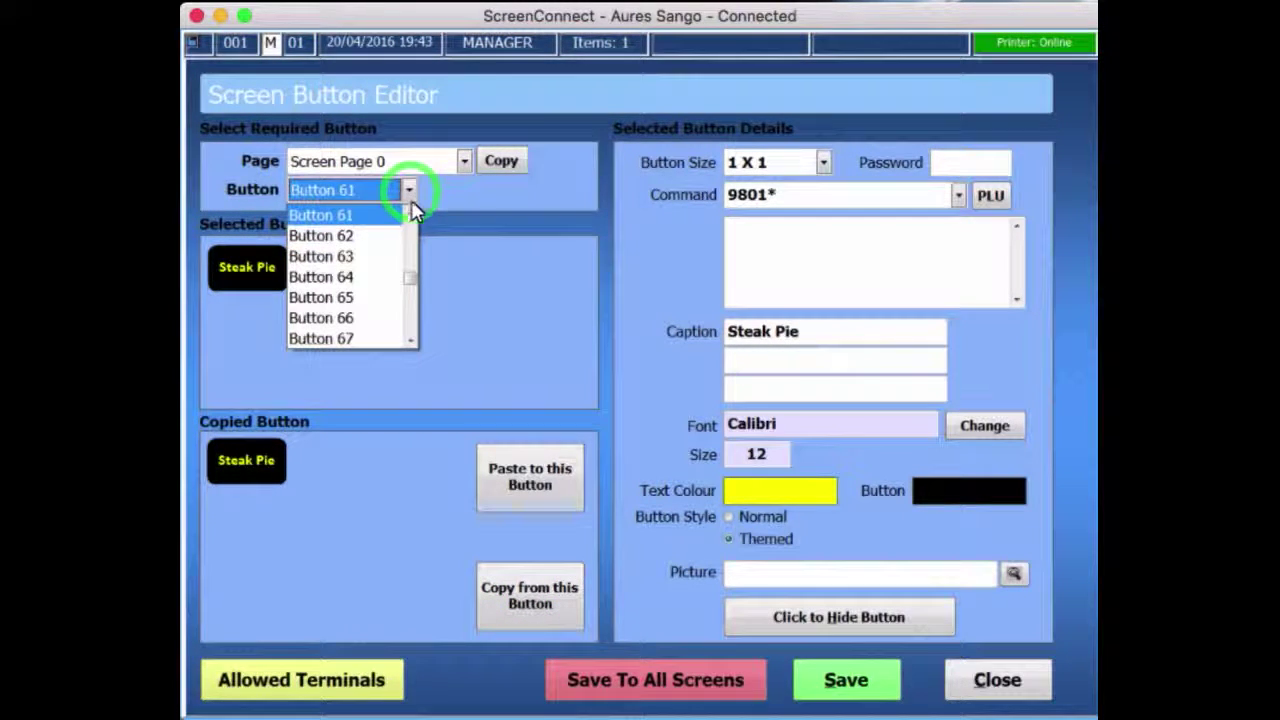
{"action": "left_click", "coordinate": [411, 213]}
{"action": "left_click", "coordinate": [360, 214]}
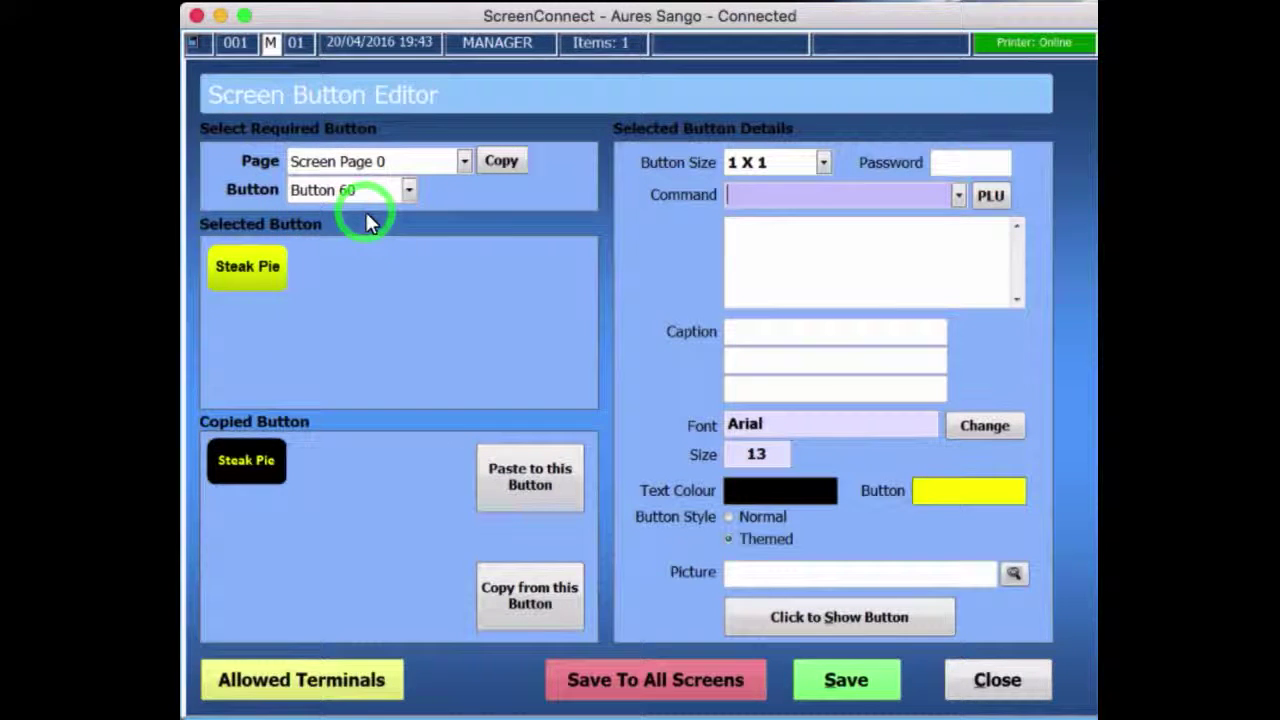
{"action": "left_click", "coordinate": [527, 484]}
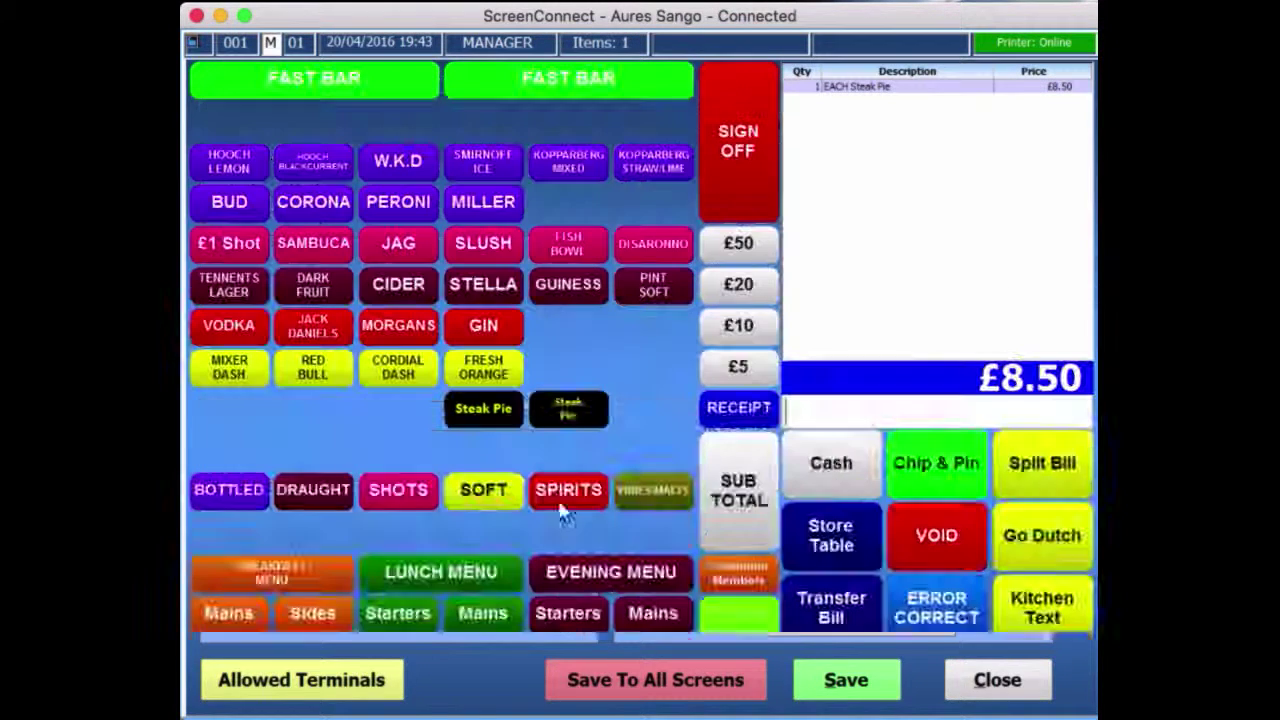
{"action": "left_click", "coordinate": [479, 408]}
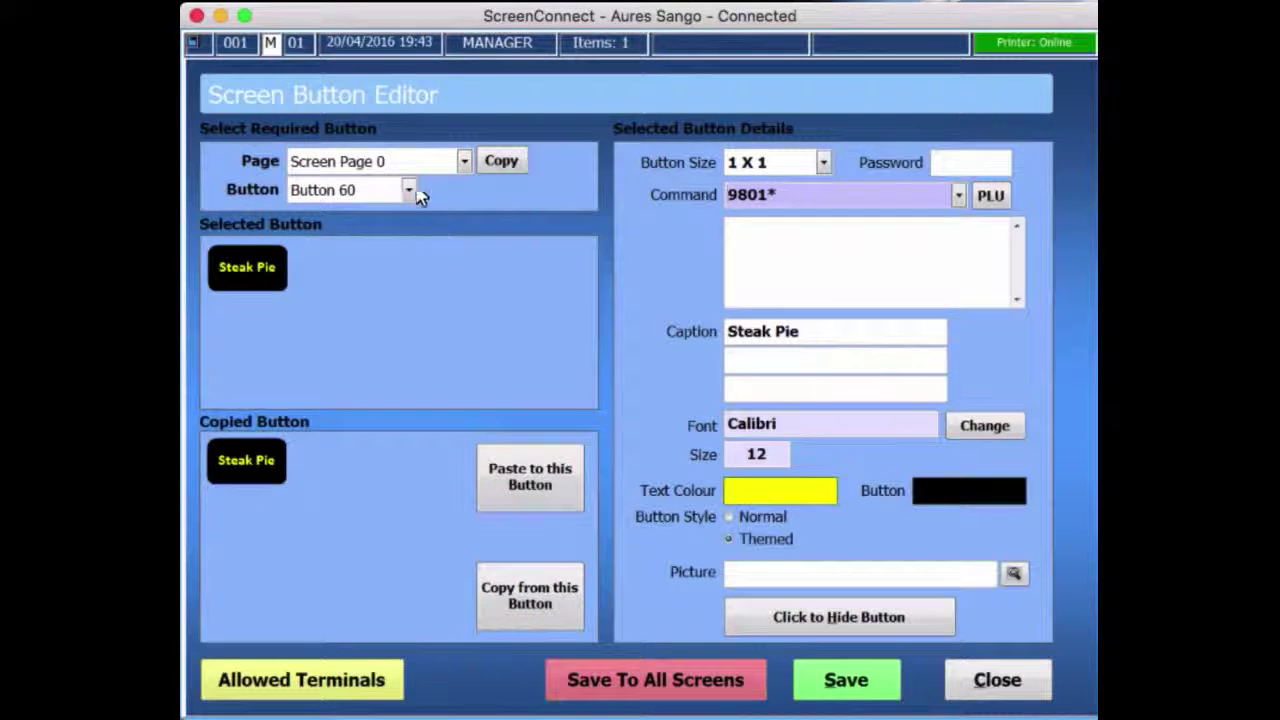
{"action": "left_click", "coordinate": [409, 189]}
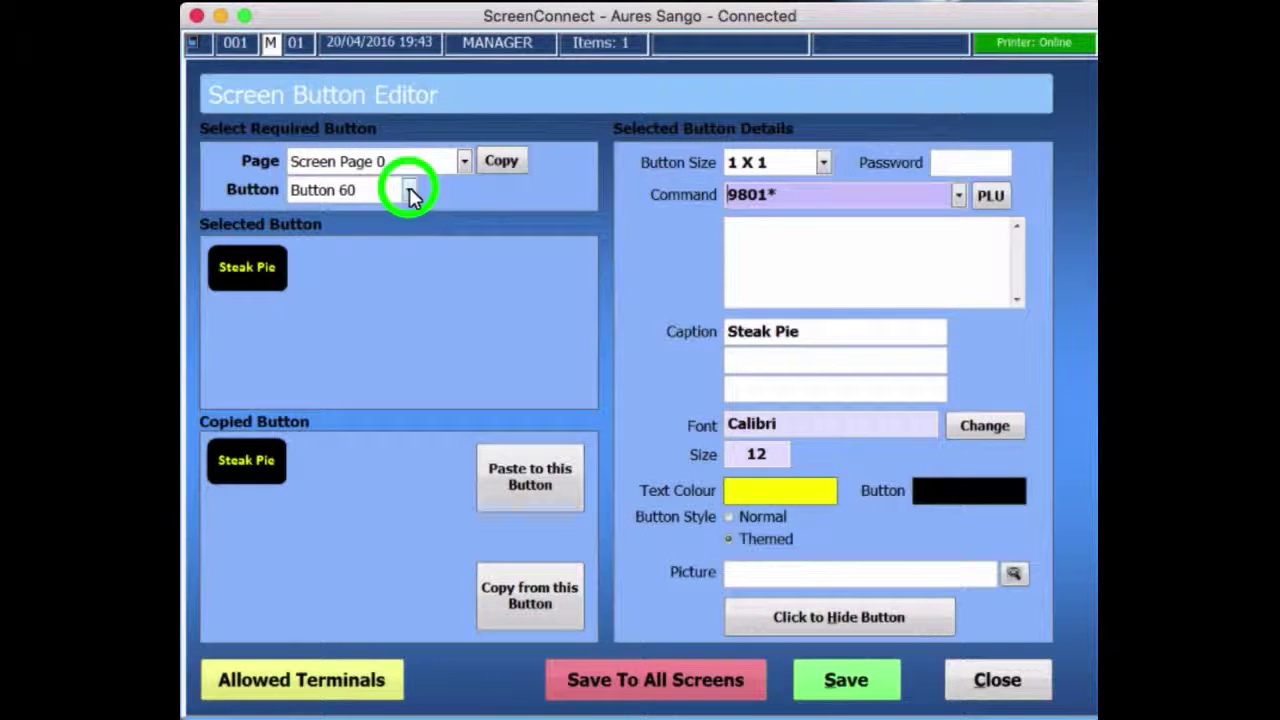
{"action": "left_click", "coordinate": [360, 215]}
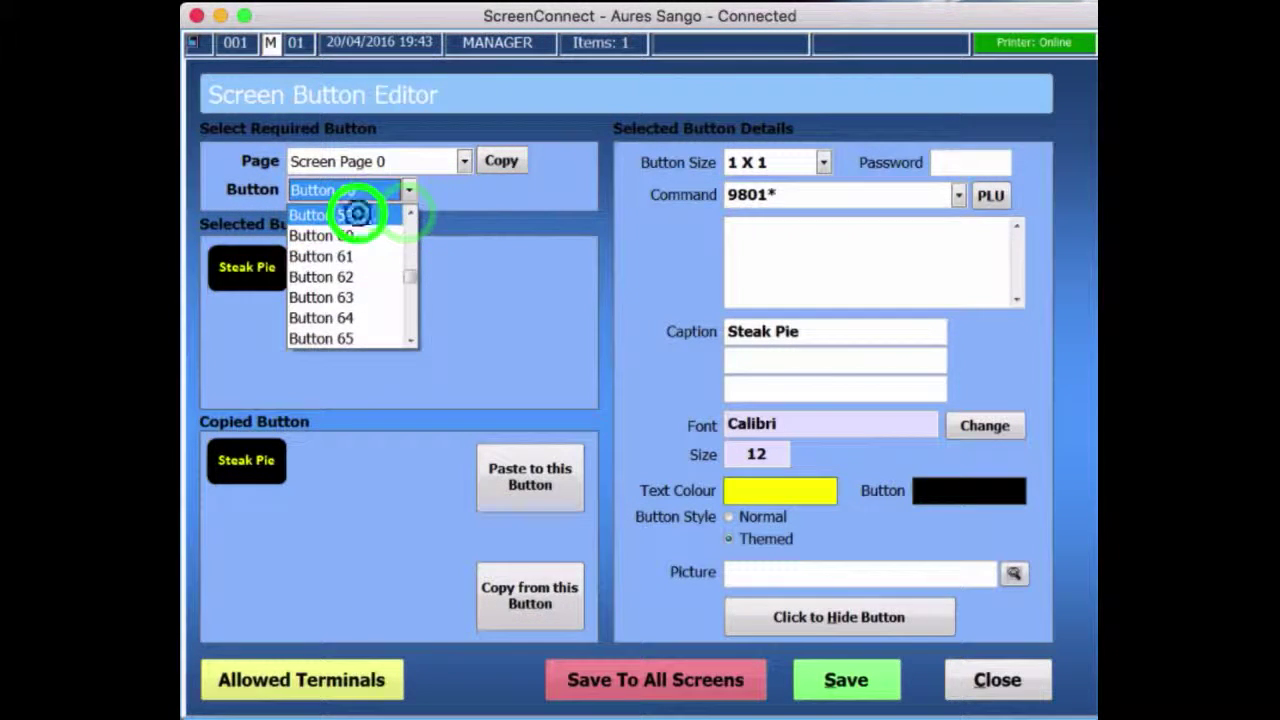
{"action": "left_click", "coordinate": [523, 470]}
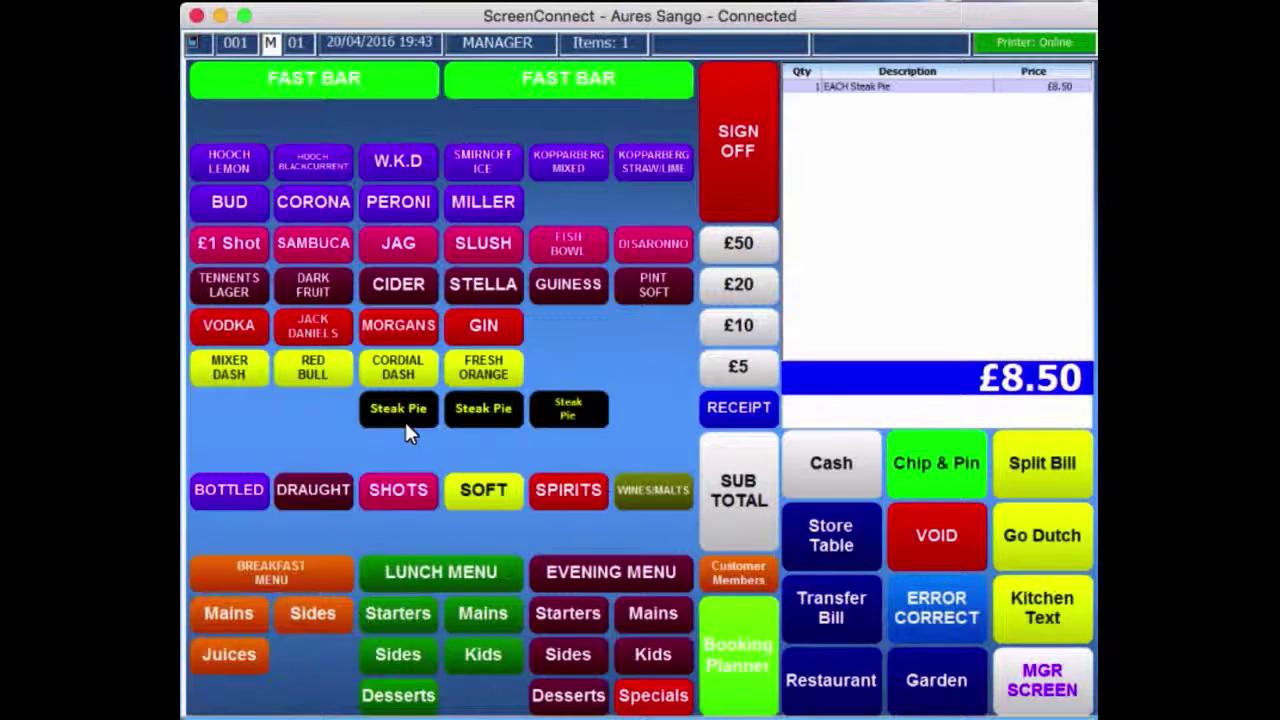
Step: Clear the third and second Steak Pie copies from the sales screen
{"action": "left_click", "coordinate": [574, 407]}
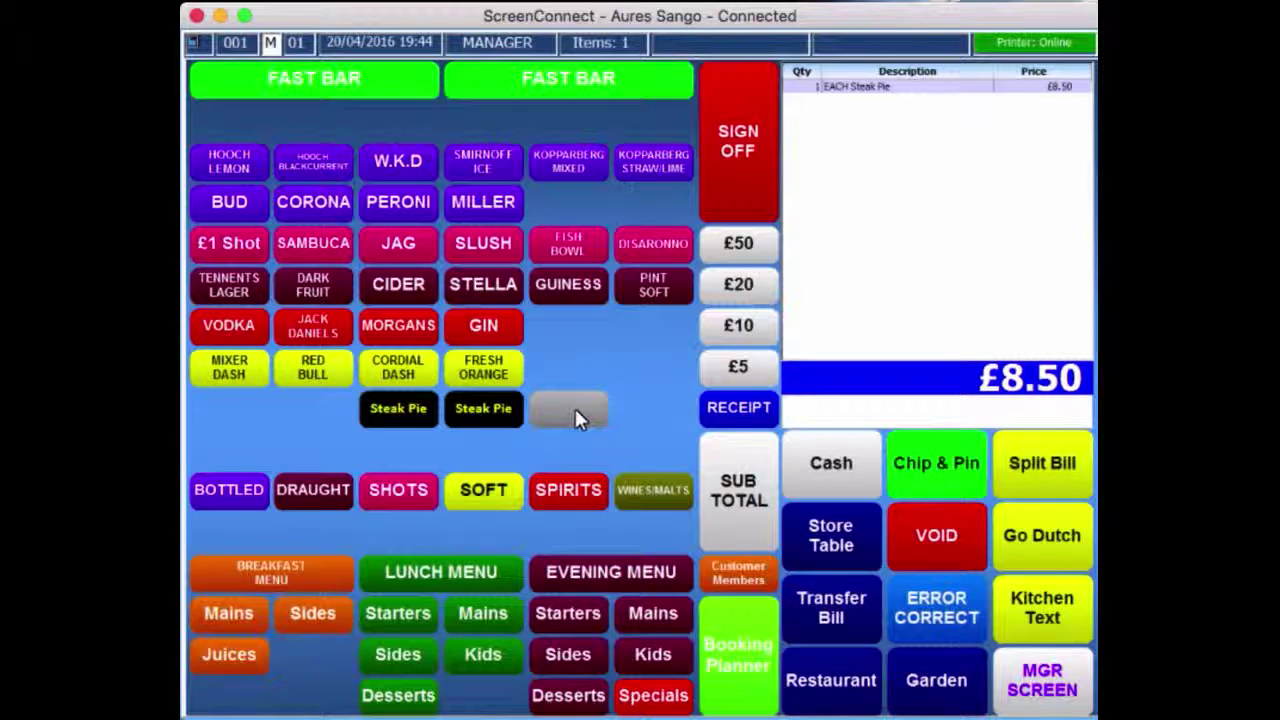
{"action": "left_click", "coordinate": [575, 408]}
{"action": "left_click", "coordinate": [474, 413]}
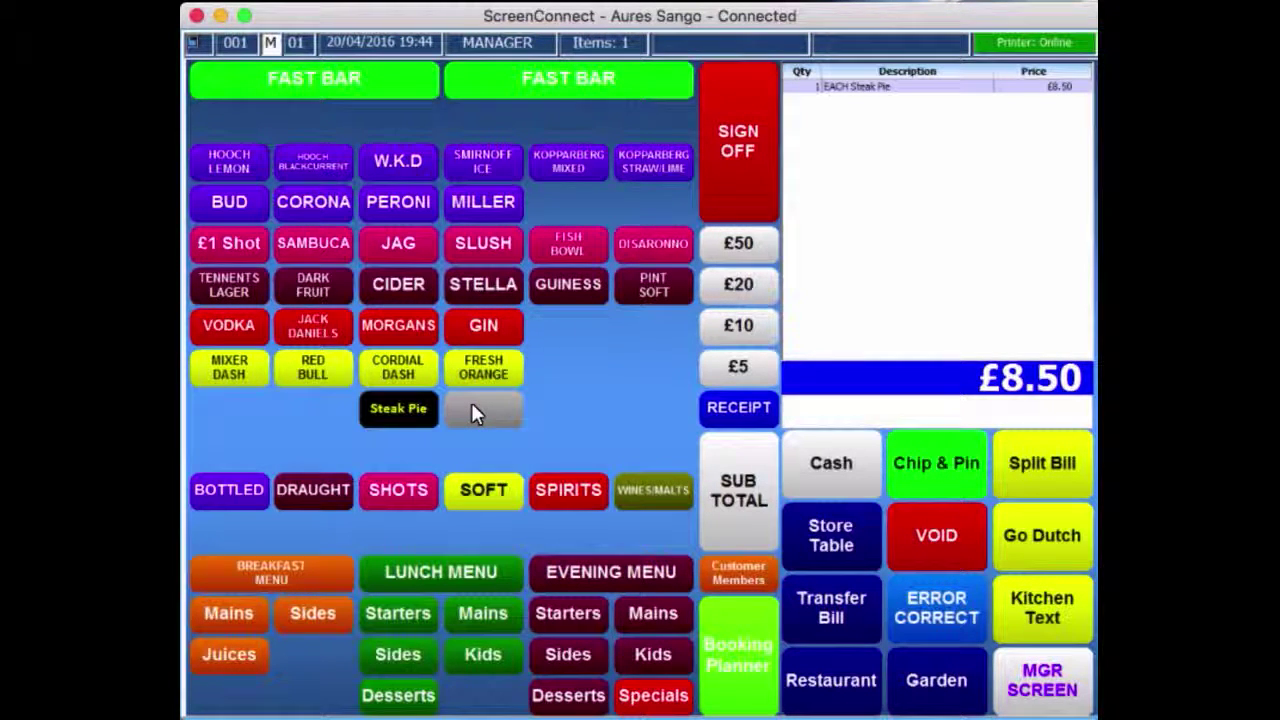
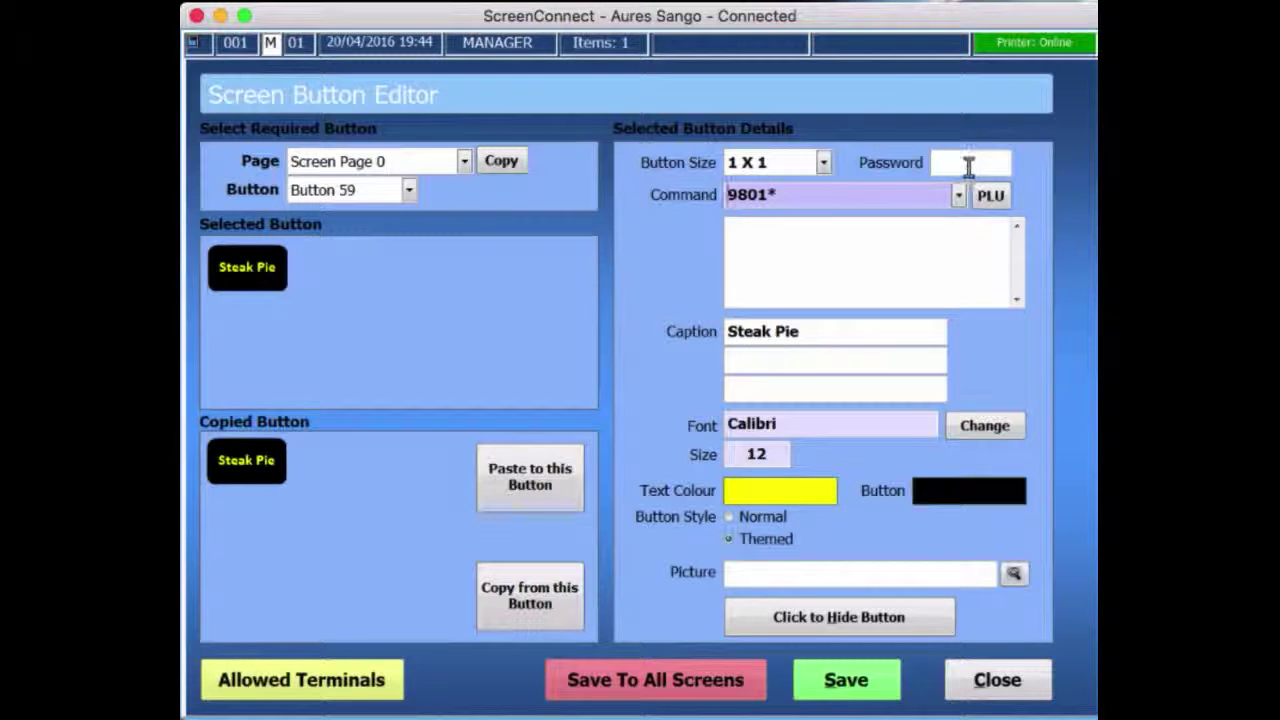
Step: Give the Steak Pie button a password and save the change
{"action": "left_click", "coordinate": [969, 164]}
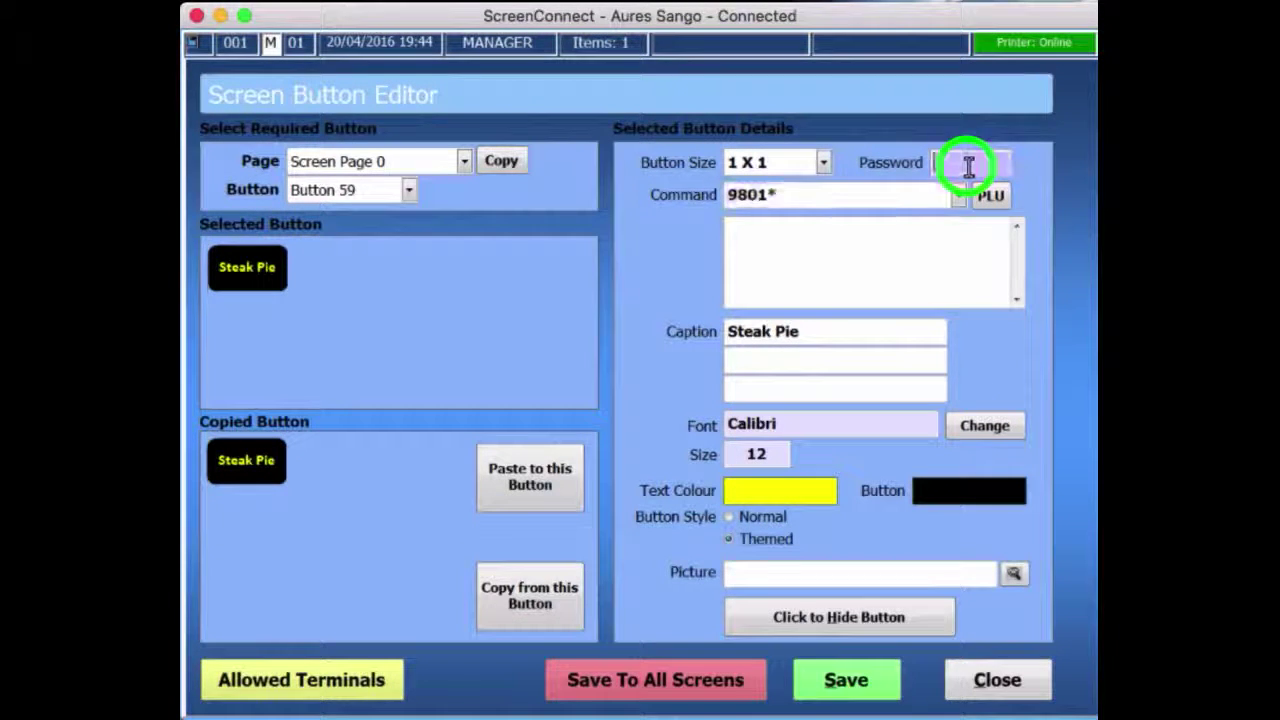
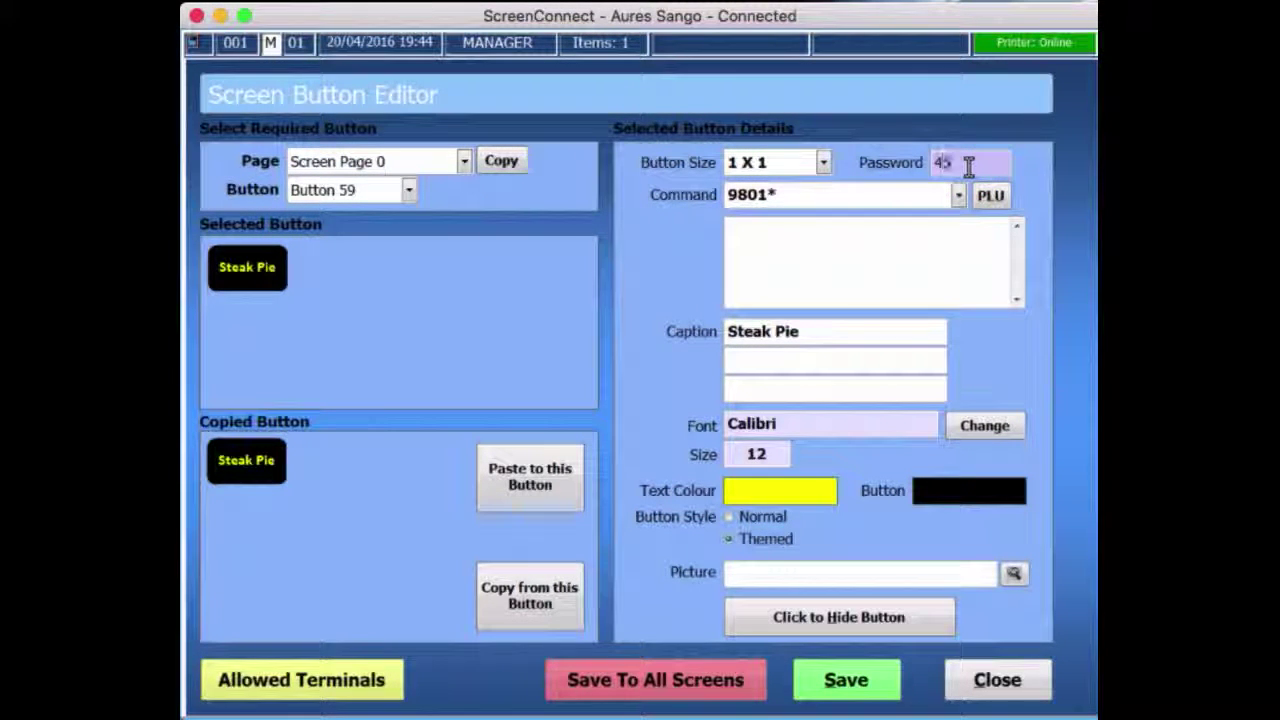
{"action": "left_click", "coordinate": [850, 682]}
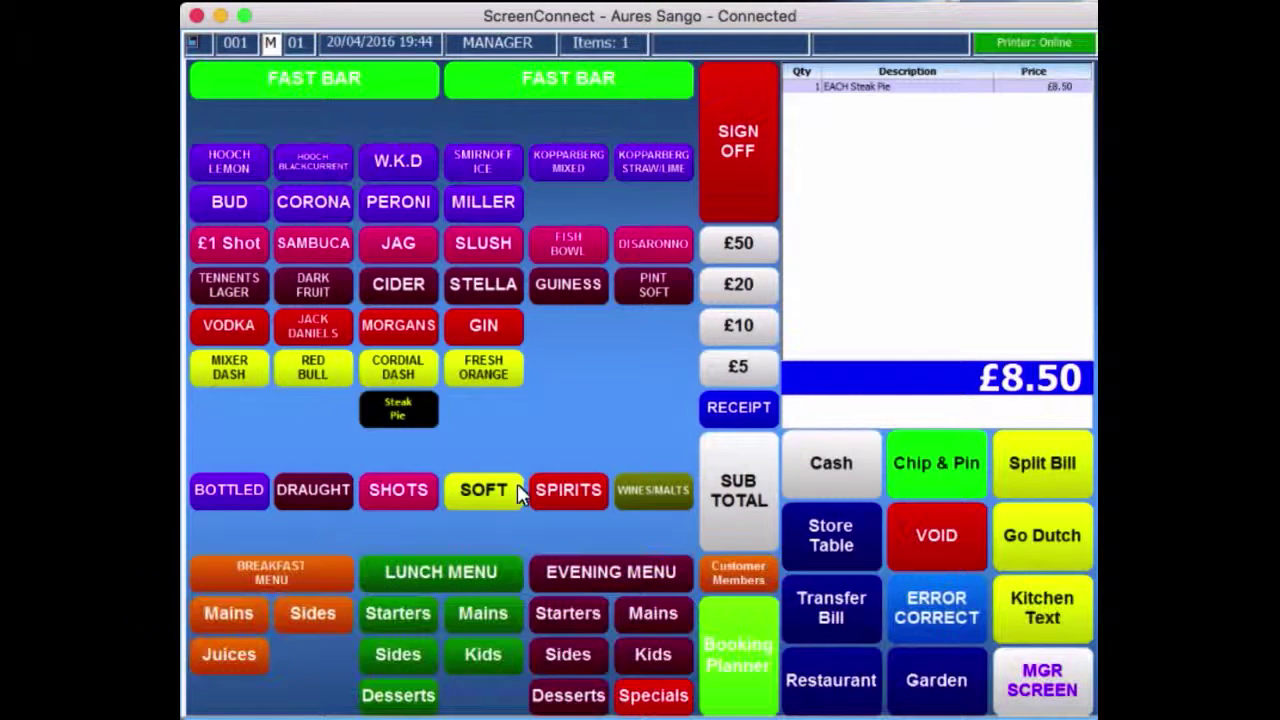
Step: Test the protected button by selling a Steak Pie with chips, bringing the total to £17.00
{"action": "left_click", "coordinate": [398, 408]}
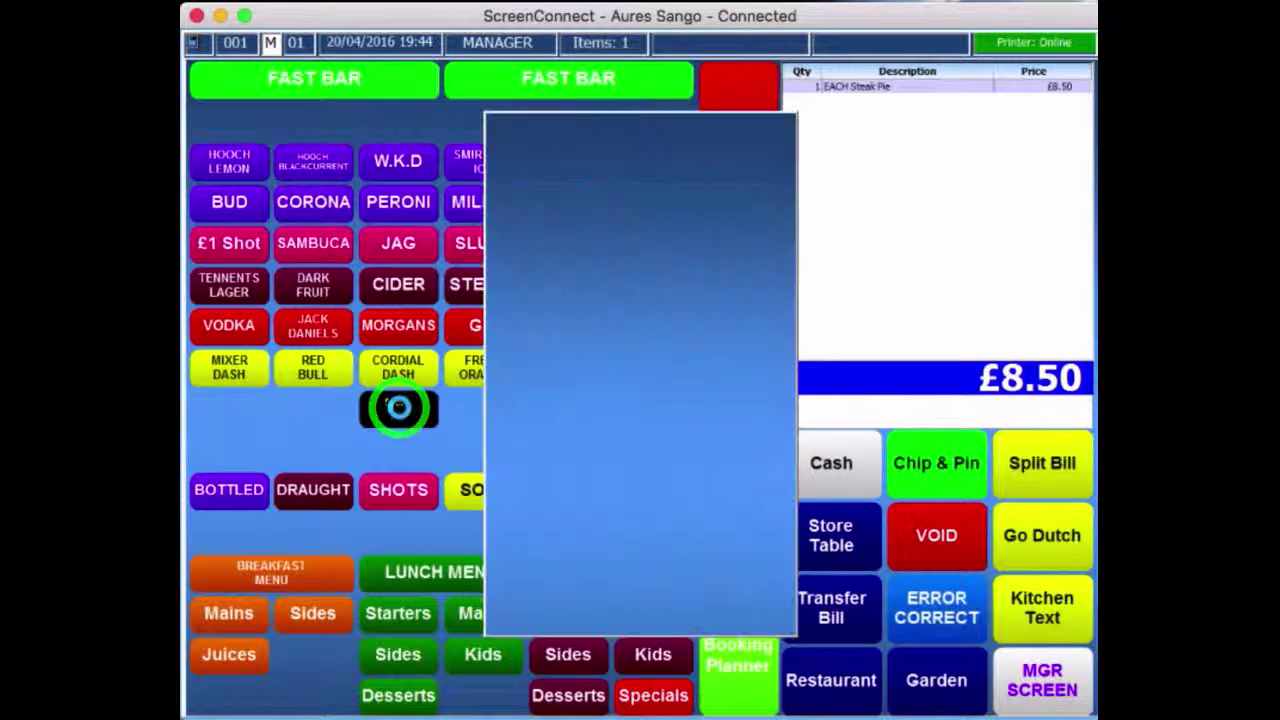
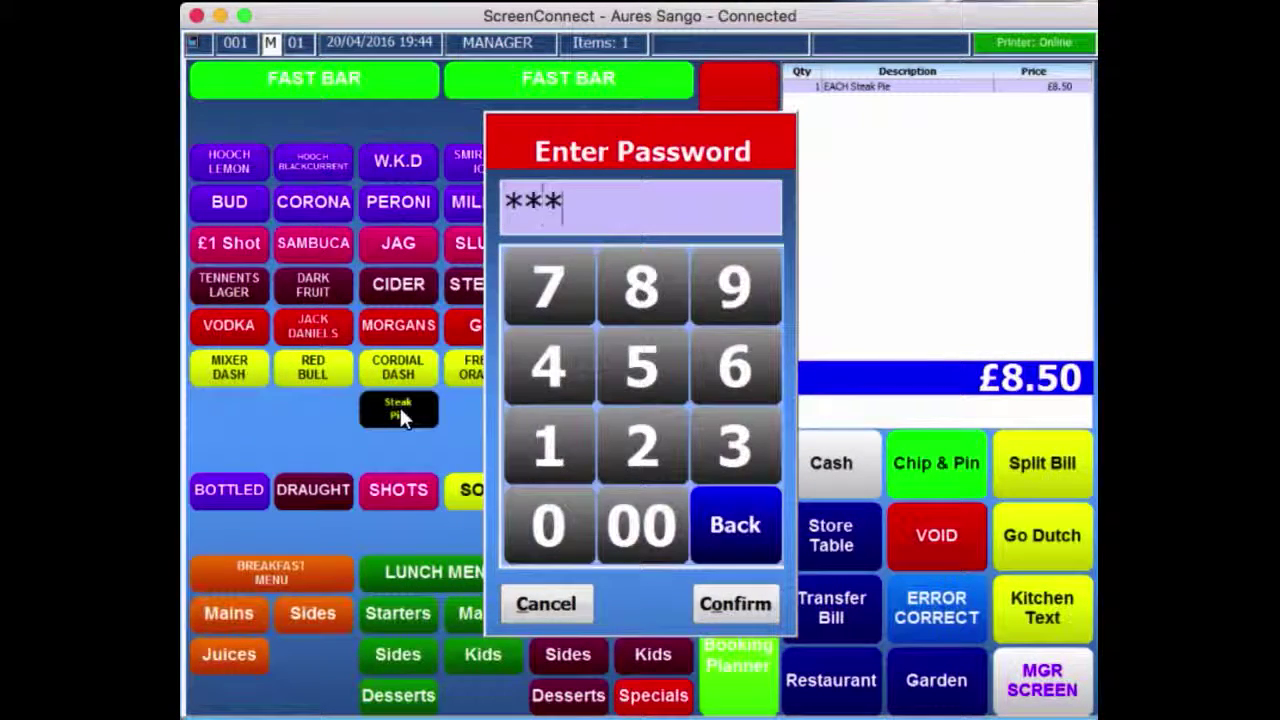
{"action": "left_click", "coordinate": [736, 604]}
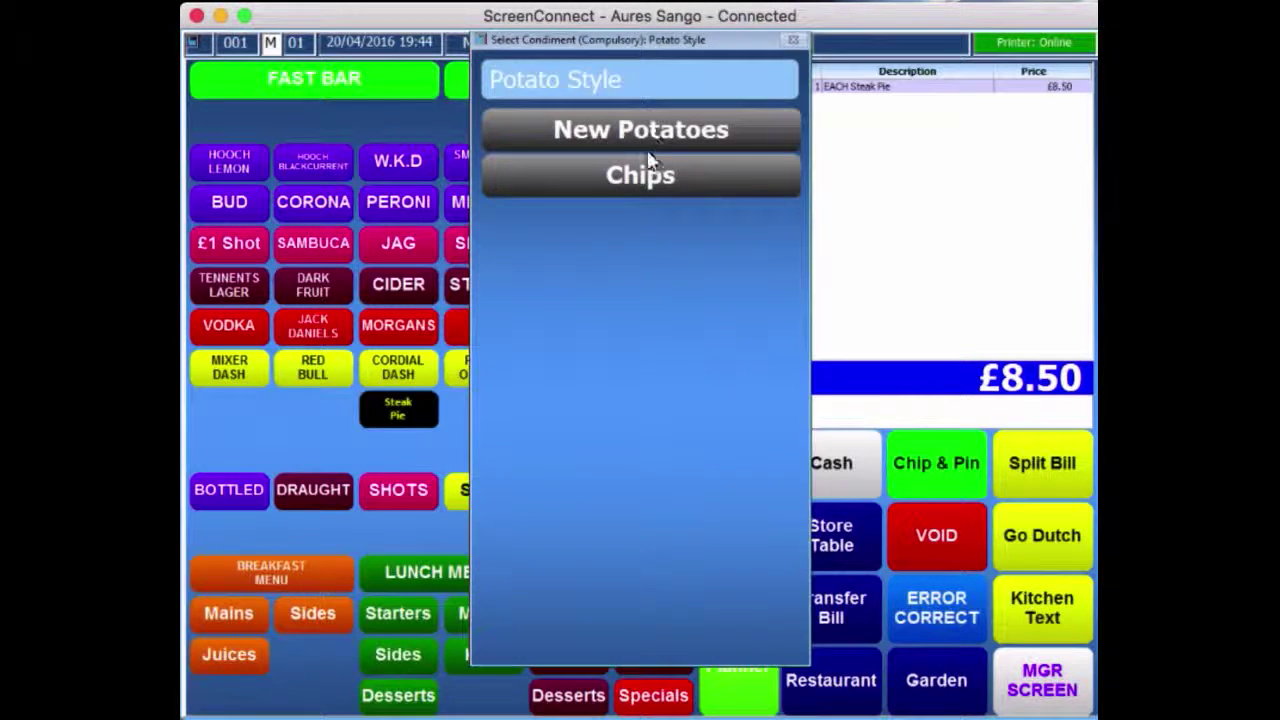
{"action": "left_click", "coordinate": [645, 174]}
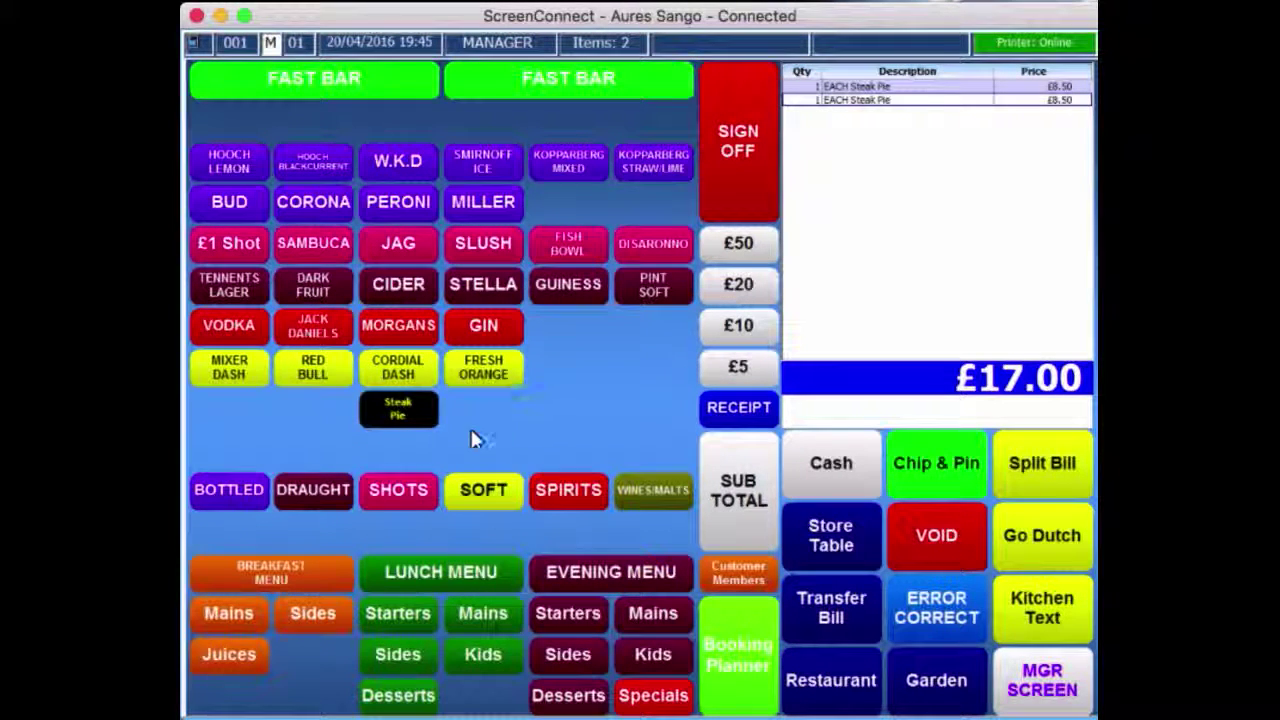
{"action": "left_click", "coordinate": [392, 414]}
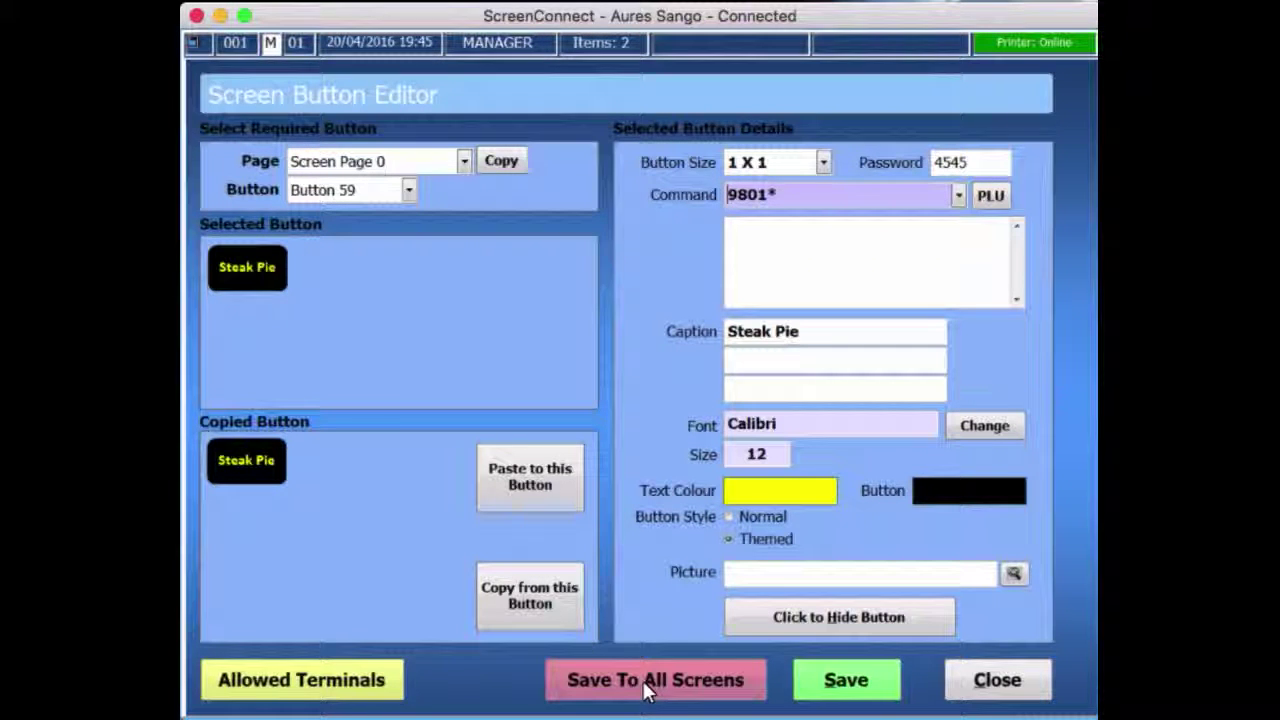
{"action": "left_click", "coordinate": [283, 688]}
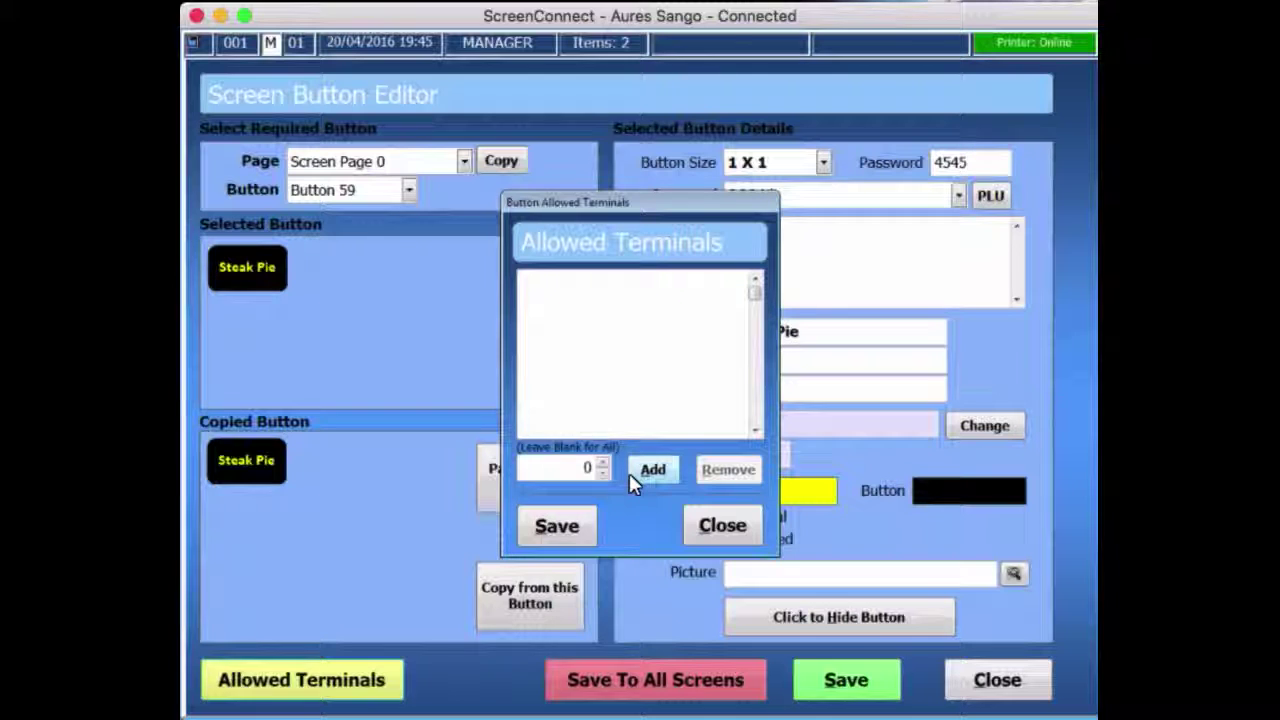
{"action": "left_click", "coordinate": [722, 527]}
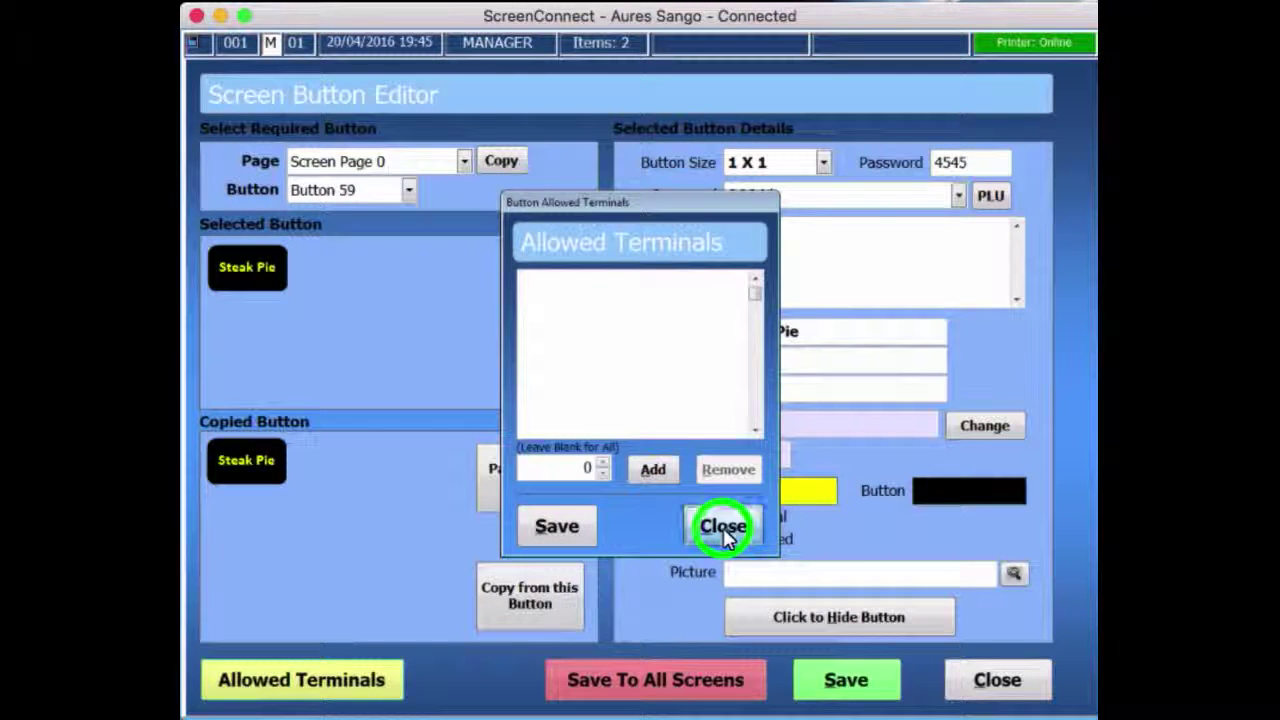
{"action": "left_click", "coordinate": [875, 687]}
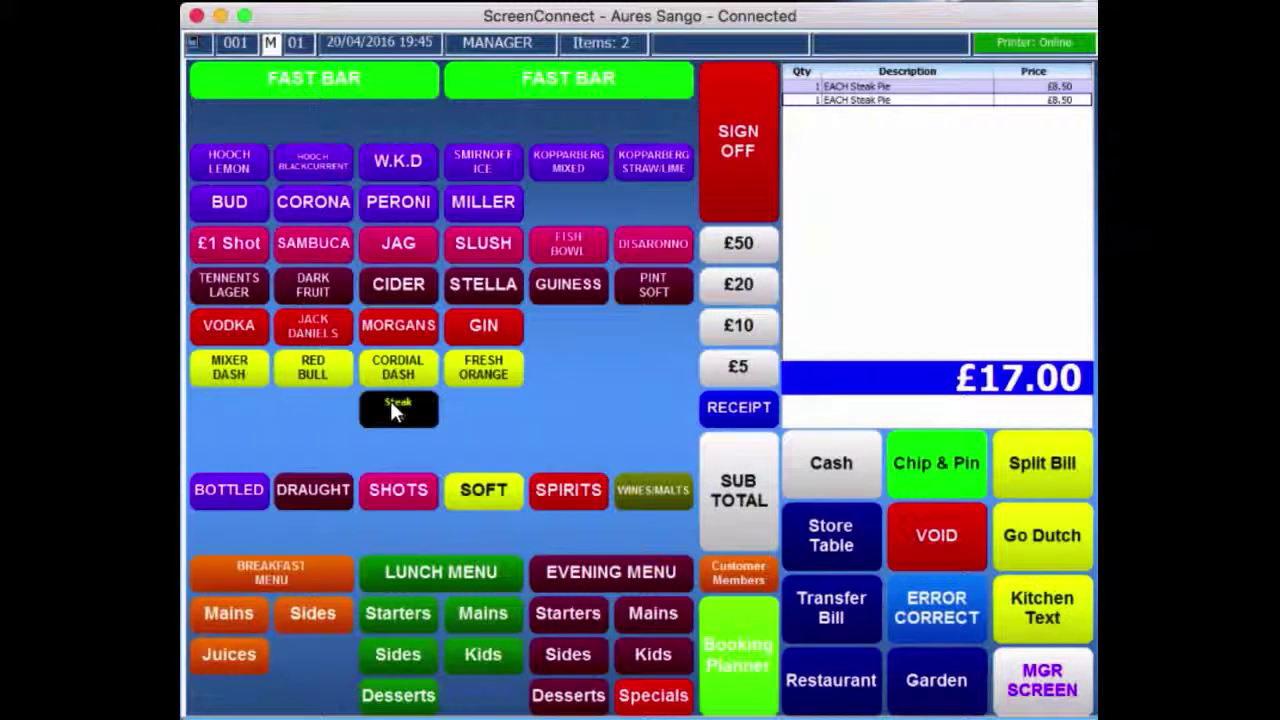
Step: Cancel the two-item £17.00 sale from the manager screen, giving Programming Checks as the reason
{"action": "left_click", "coordinate": [391, 403]}
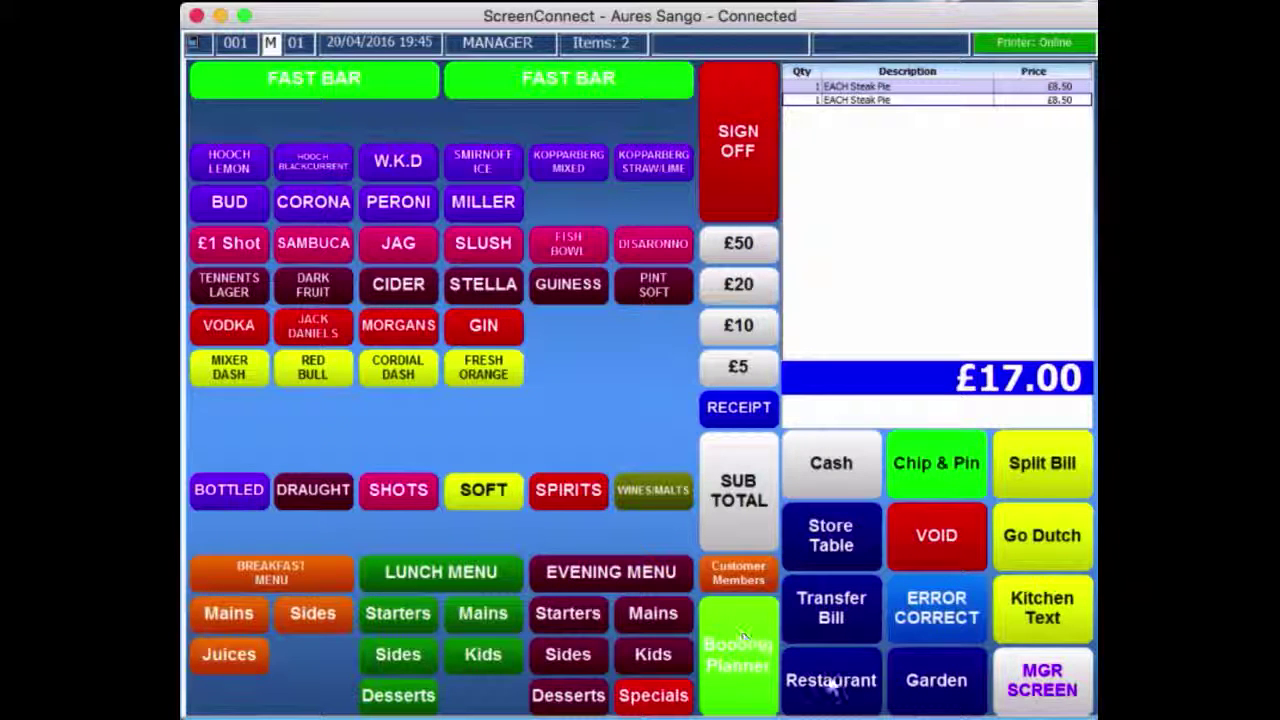
{"action": "left_click", "coordinate": [1040, 695]}
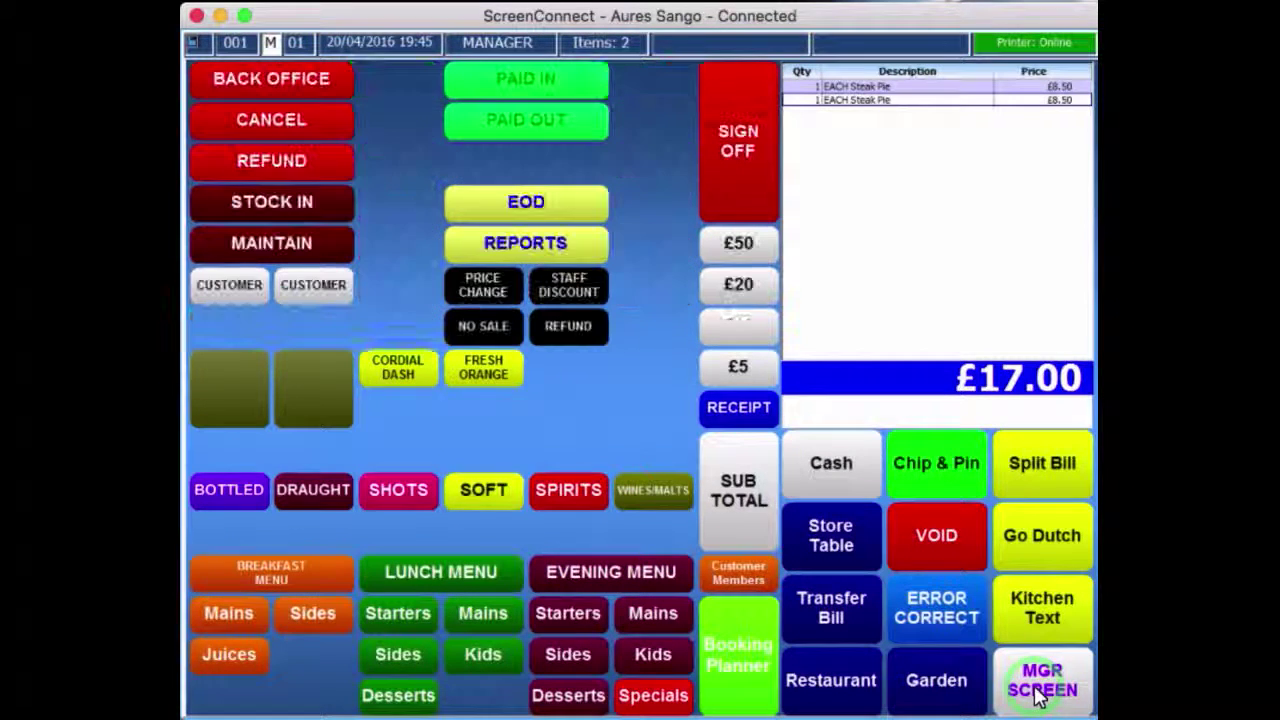
{"action": "left_click", "coordinate": [264, 124]}
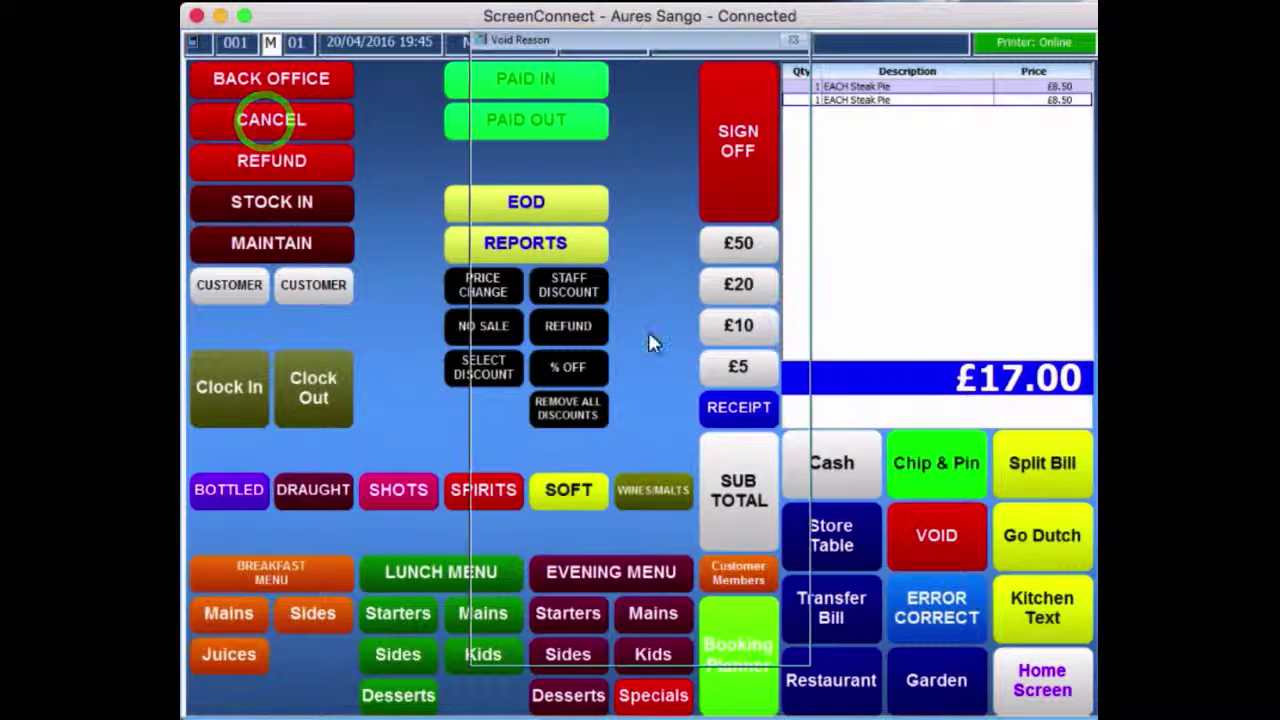
{"action": "left_click", "coordinate": [658, 186]}
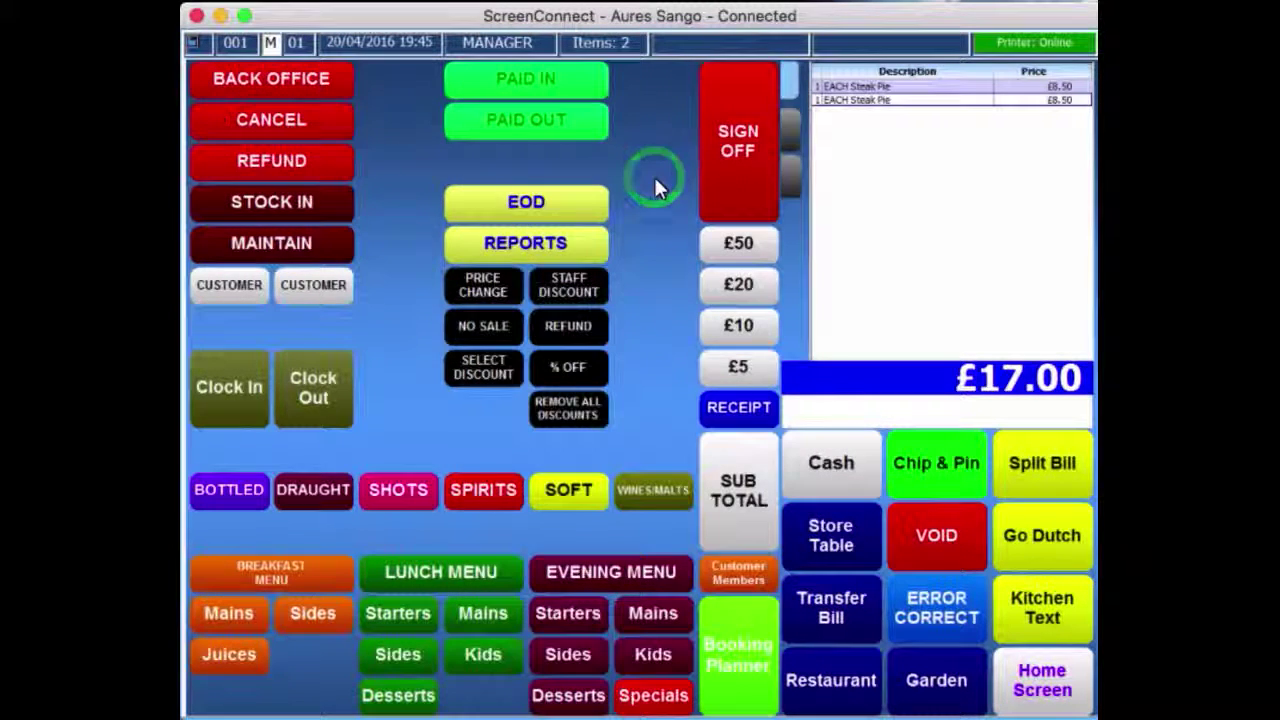